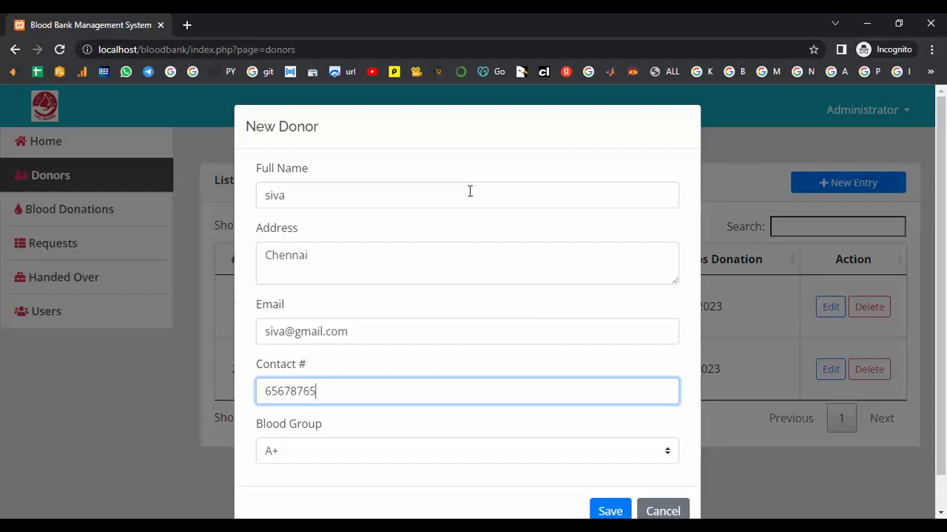
Finish the first new donor's contact number, set blood group B+ and save.
text(7)
key(Tab)
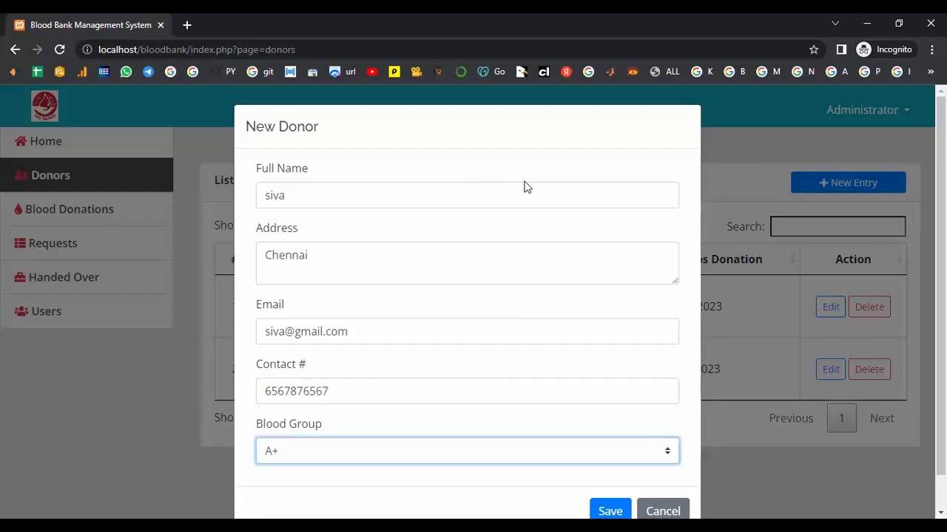
click(670, 450)
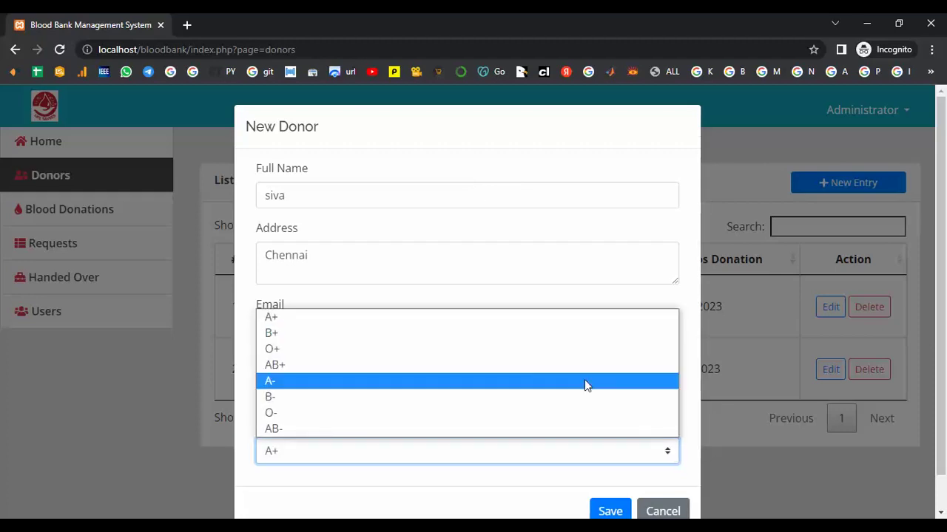
click(456, 336)
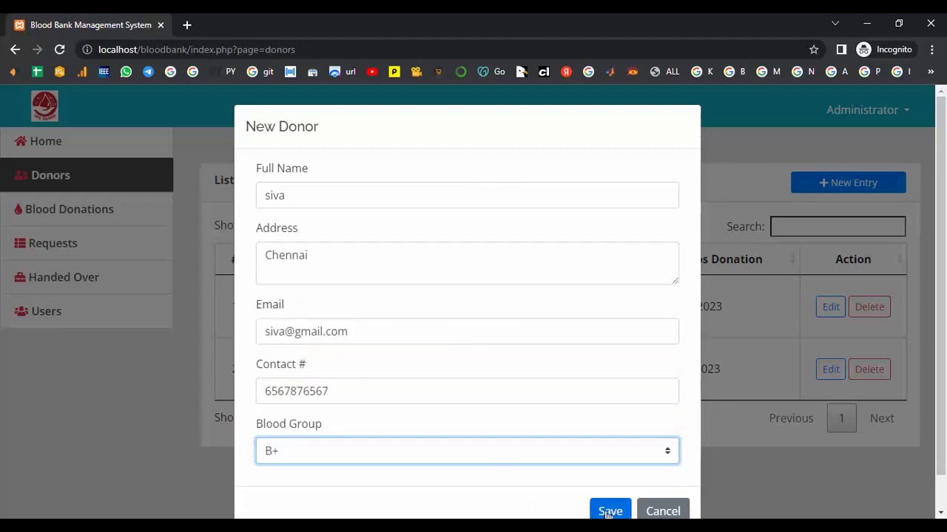
click(606, 512)
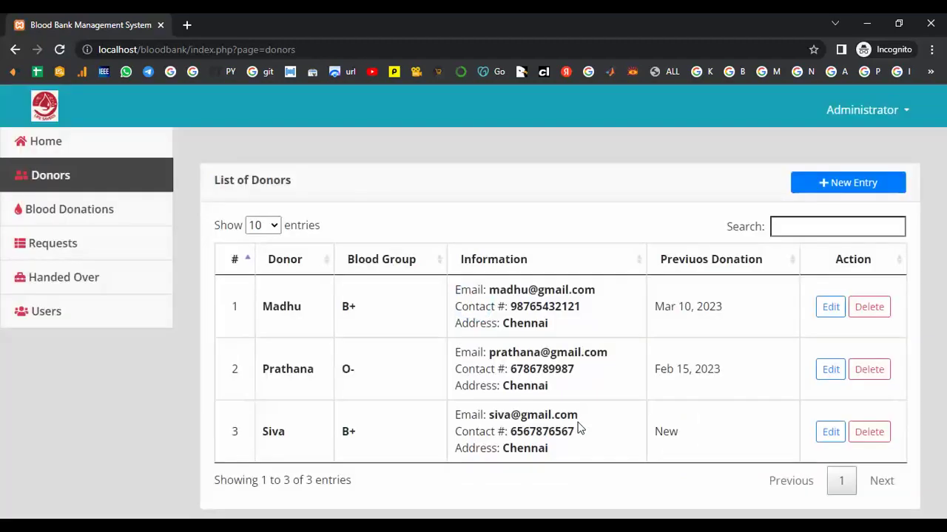
Start a second donor entry with the donor's name, a Chennai address and e-mail.
click(847, 185)
click(348, 194)
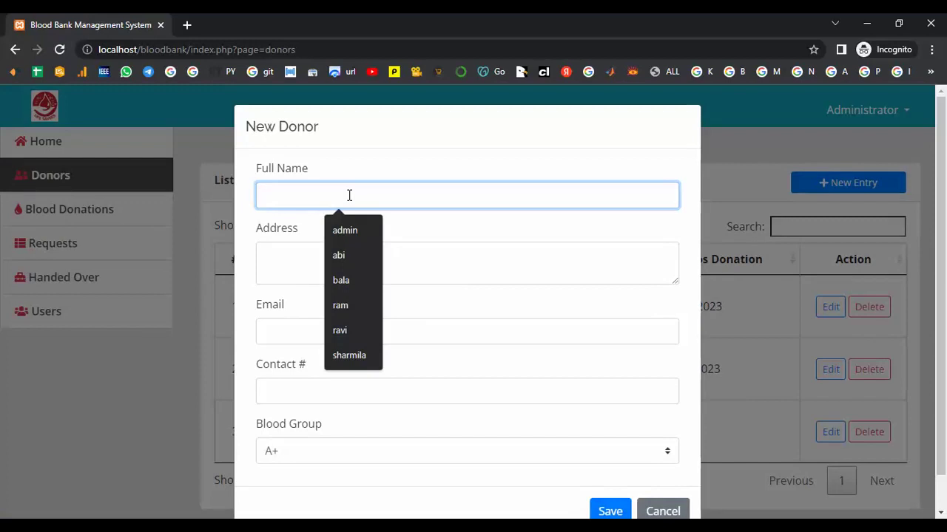
text(parvathi)
click(328, 252)
text(Chennai)
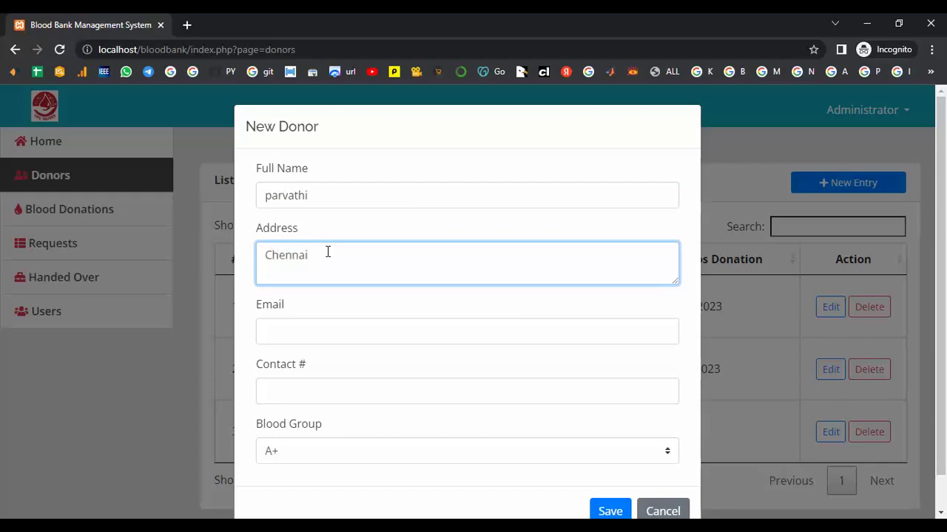
click(304, 330)
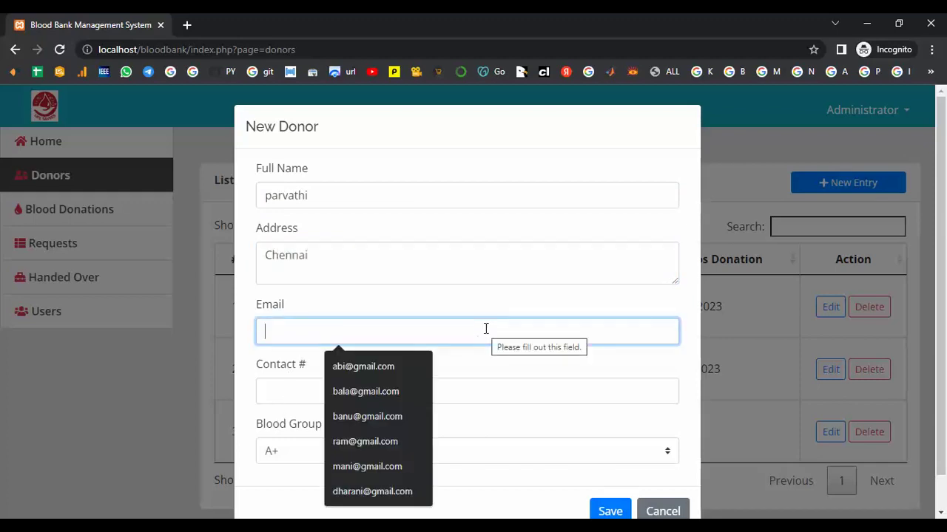
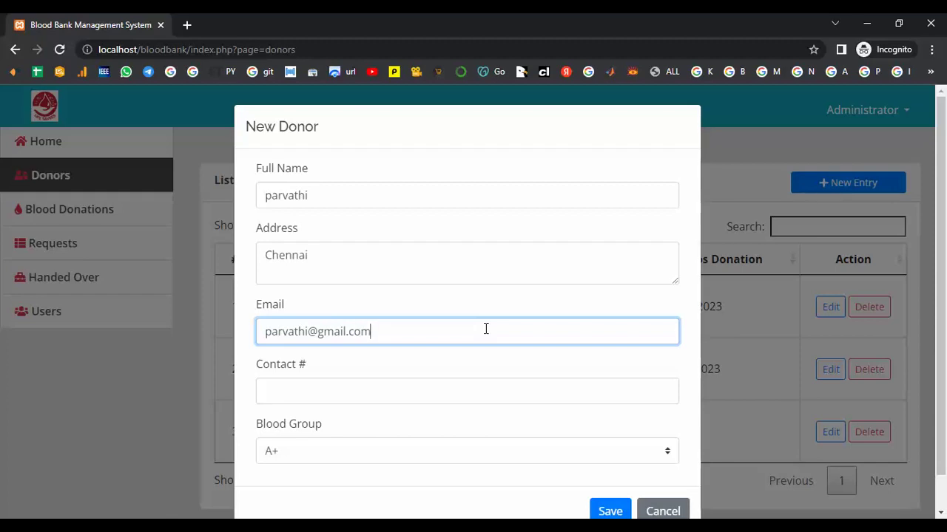
Add the second donor's contact number, set blood group A- and save.
key(Tab)
key(Tab)
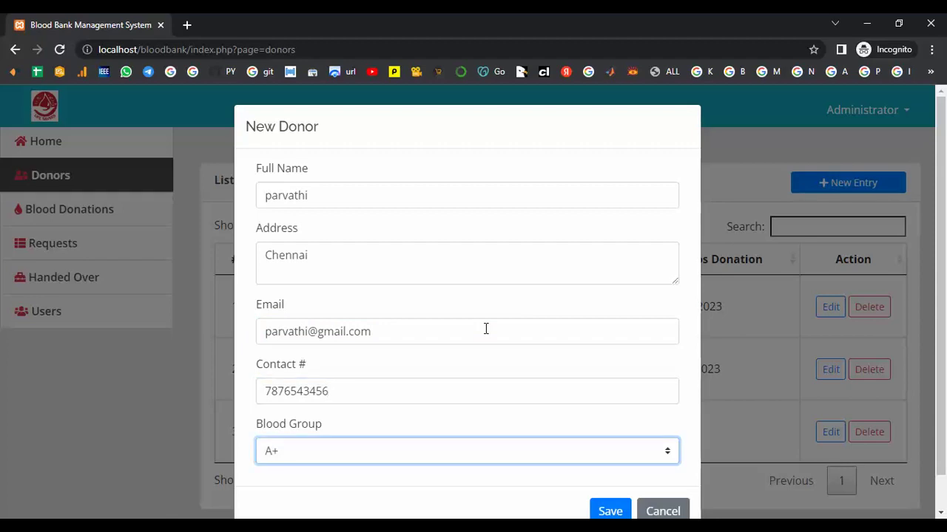
click(668, 451)
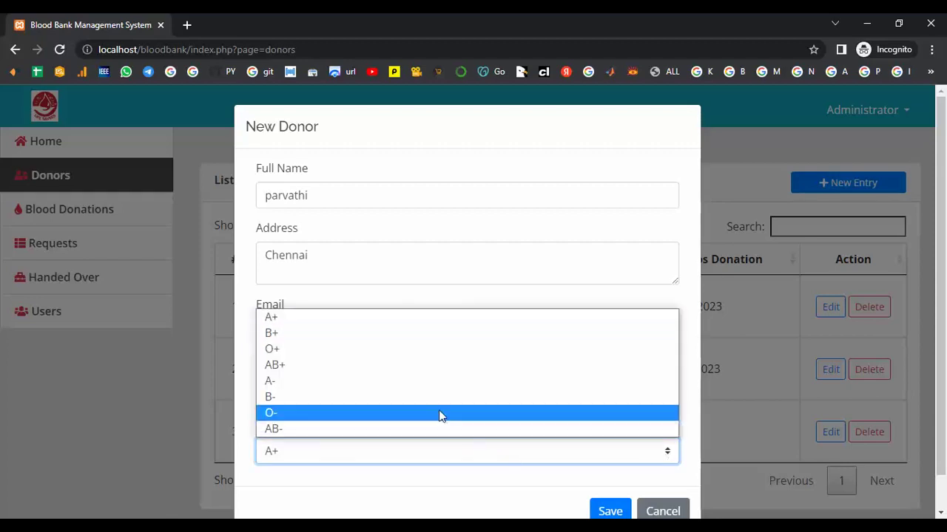
click(390, 382)
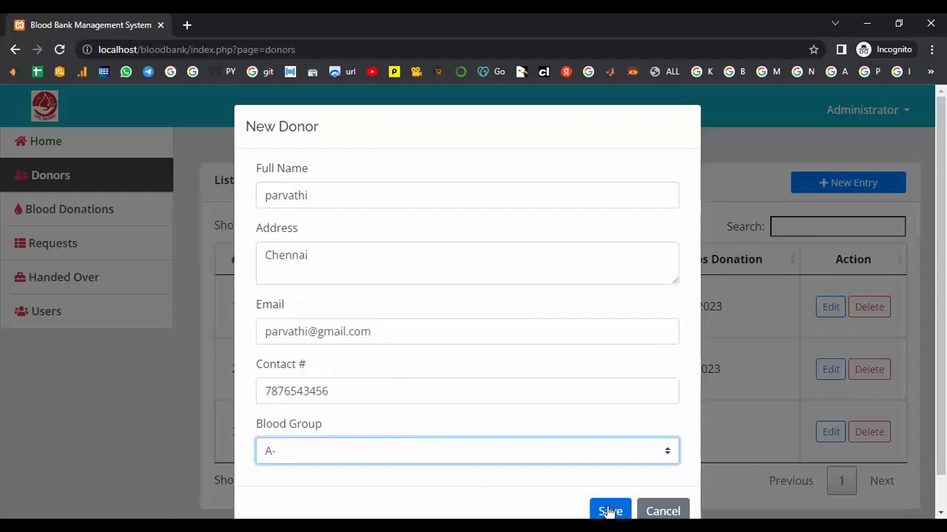
click(609, 511)
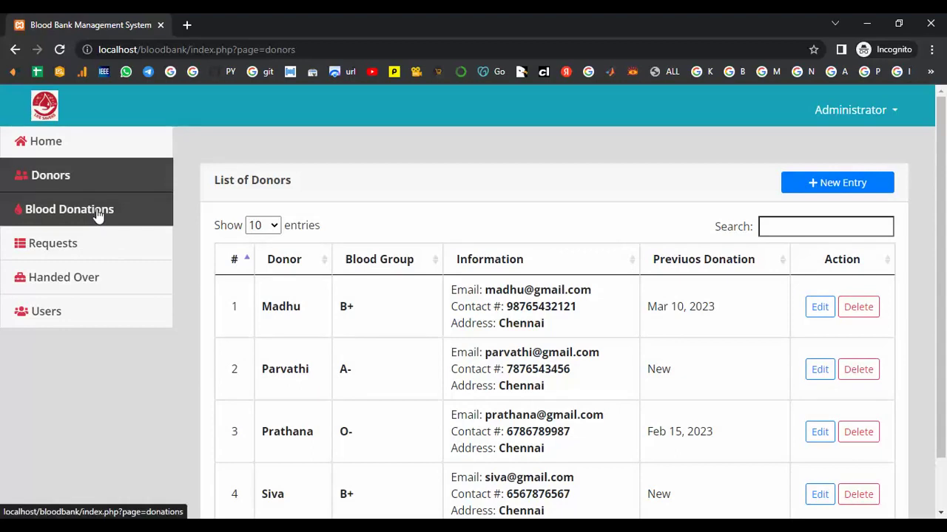
Start a new blood donation for the newly added B+ donor with volume 1000 ml.
click(98, 215)
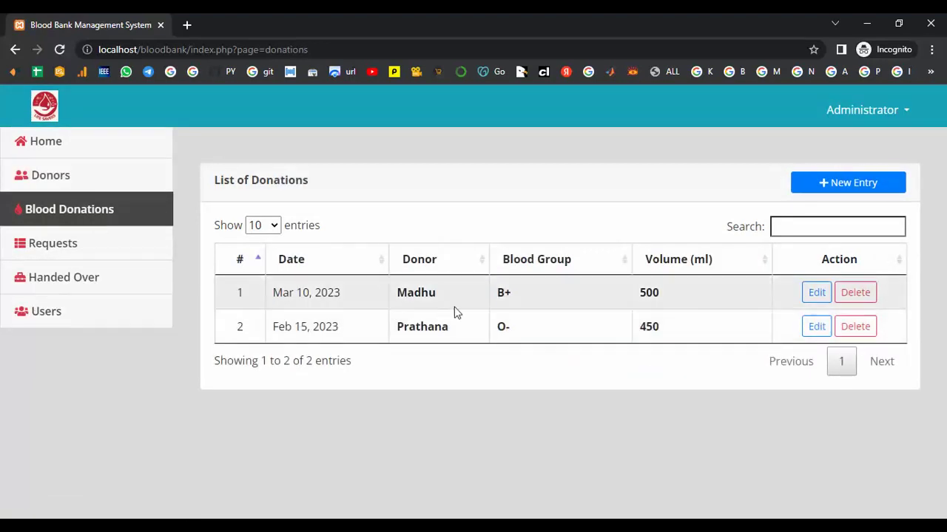
click(839, 186)
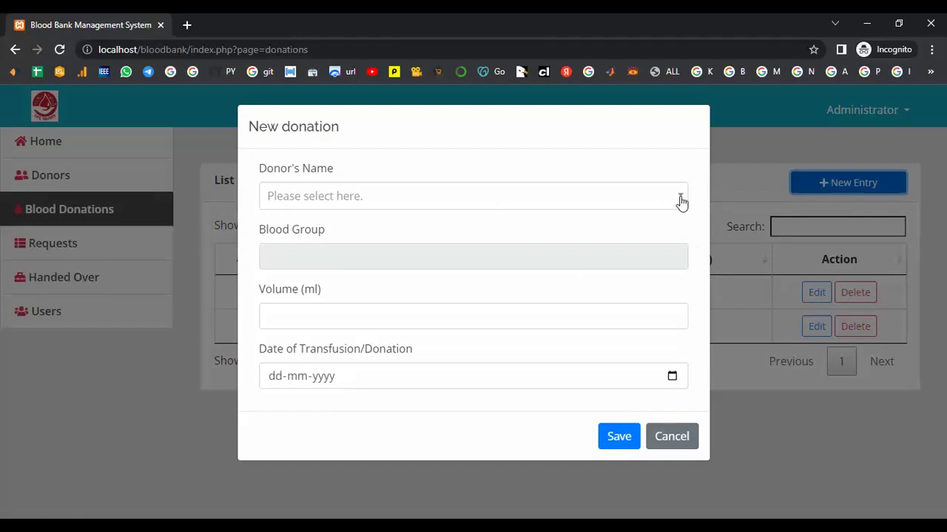
click(680, 201)
click(333, 328)
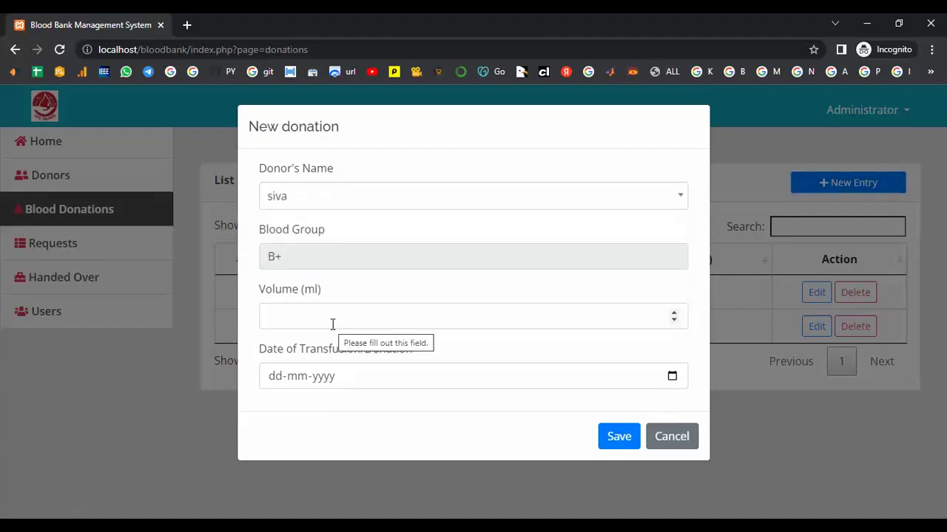
click(338, 316)
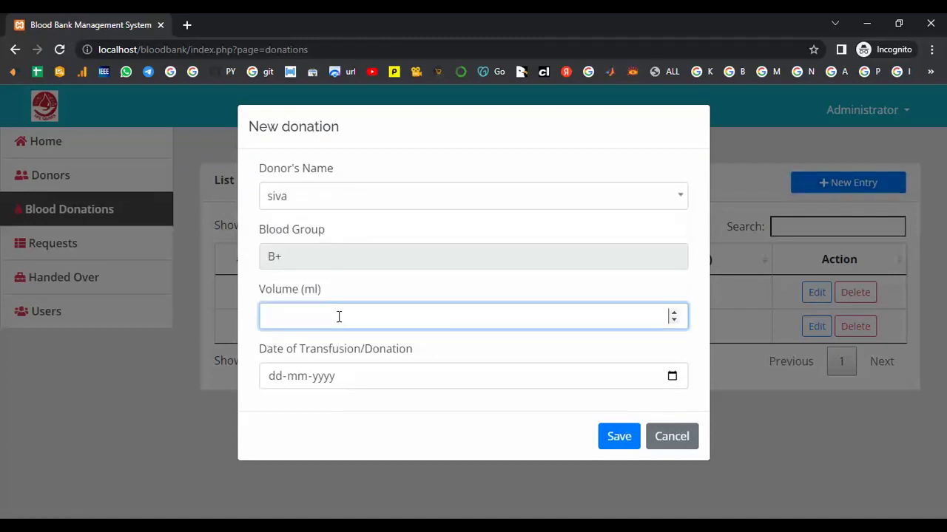
text(1000)
Set the donation date to 10-02-2023, correcting the mistyped year, and save.
click(273, 376)
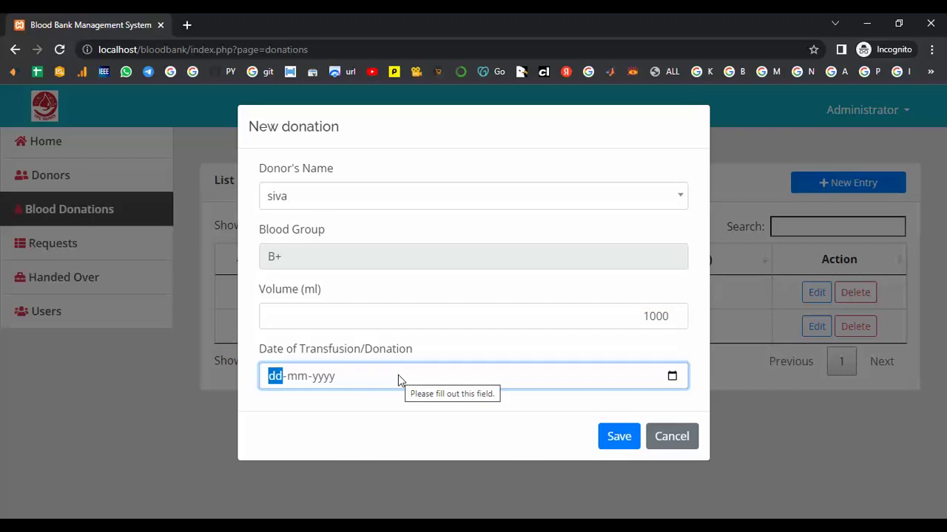
text(10-02-0201)
key(BackSpace)
text(2023)
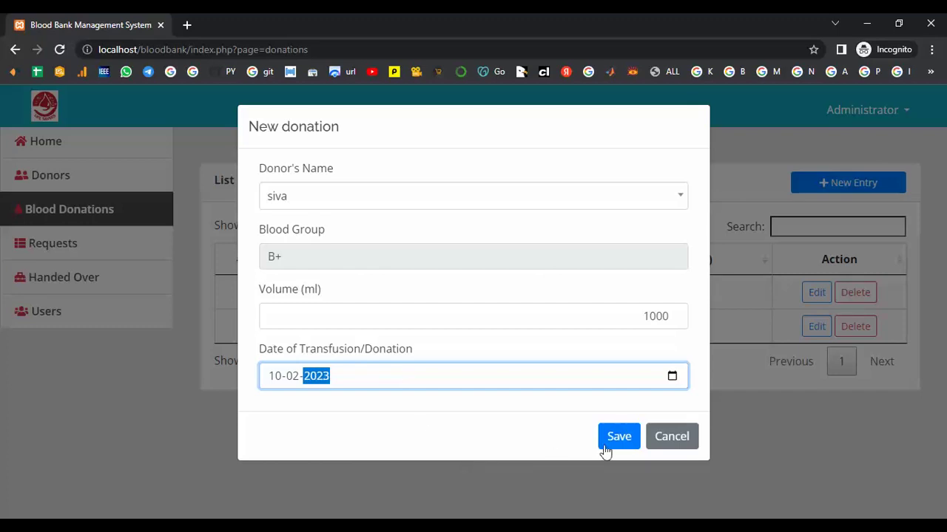
click(612, 443)
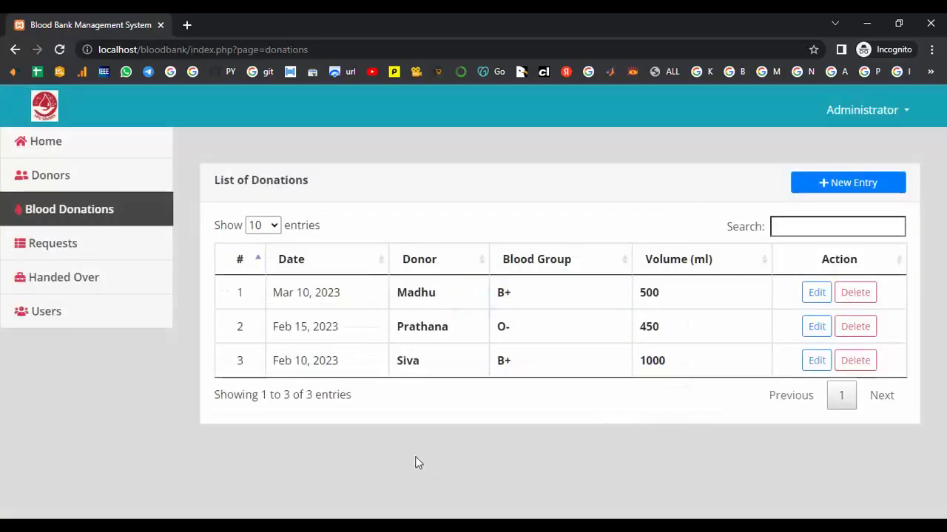
double_click(406, 361)
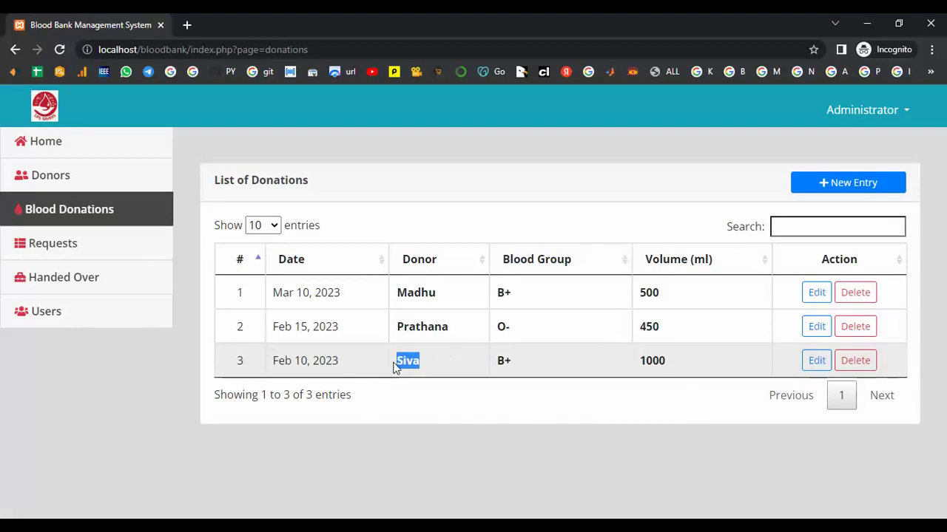
click(610, 317)
Record a 1000 ml donation from the new A- donor dated 12-02-2023.
click(862, 183)
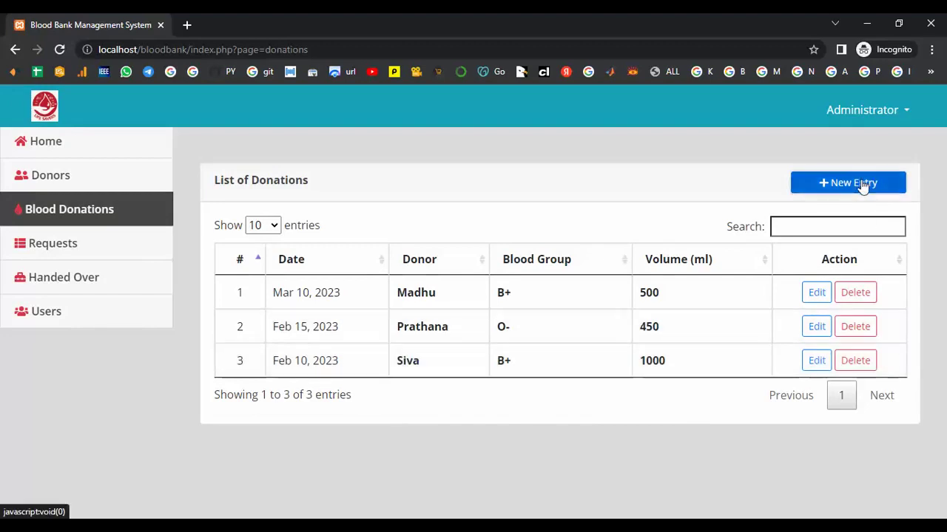
click(655, 196)
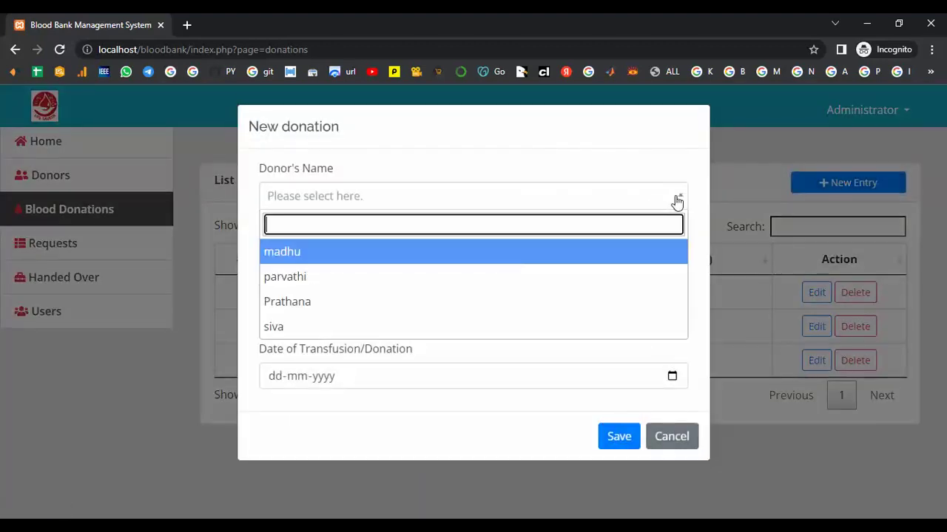
click(378, 309)
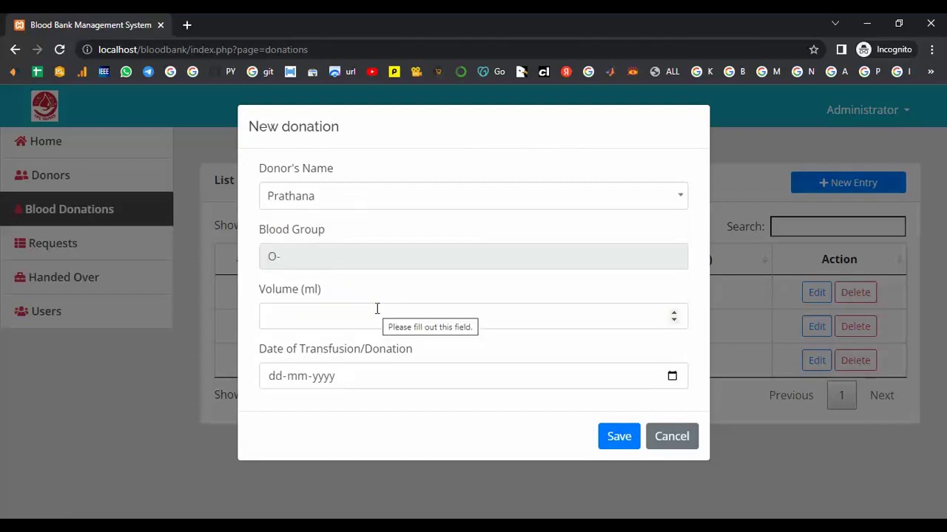
click(681, 197)
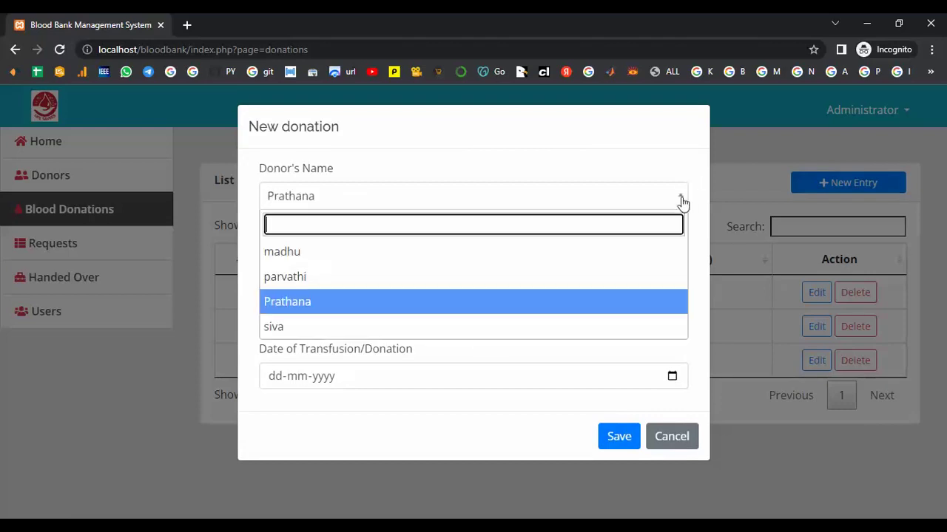
click(405, 286)
click(389, 316)
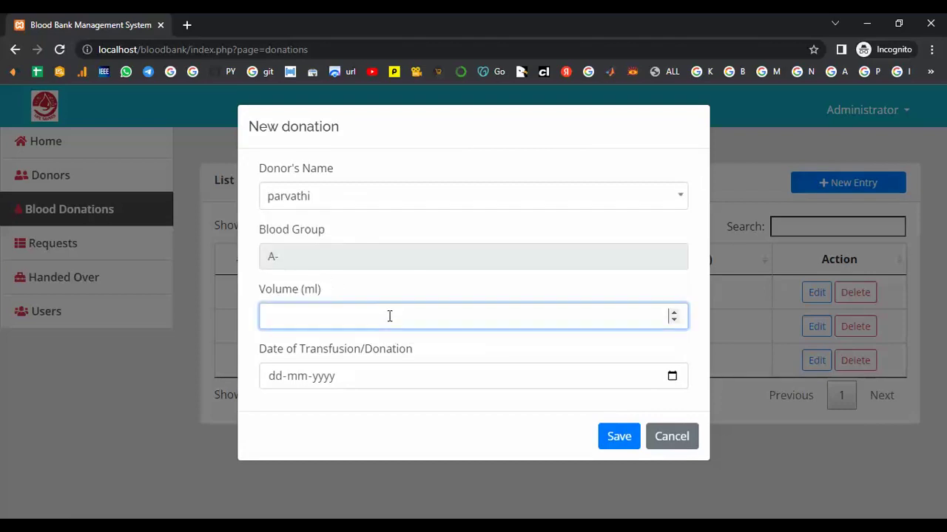
text(1000)
click(357, 379)
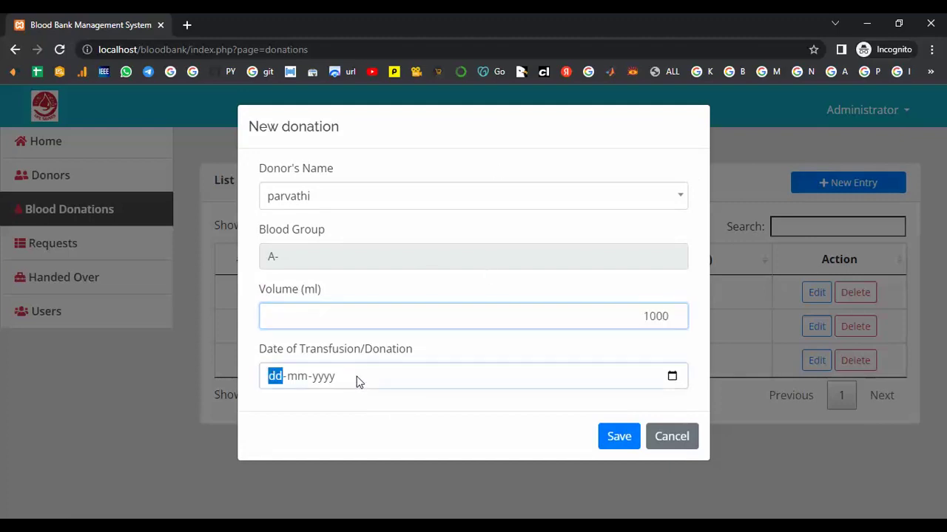
text(12-)
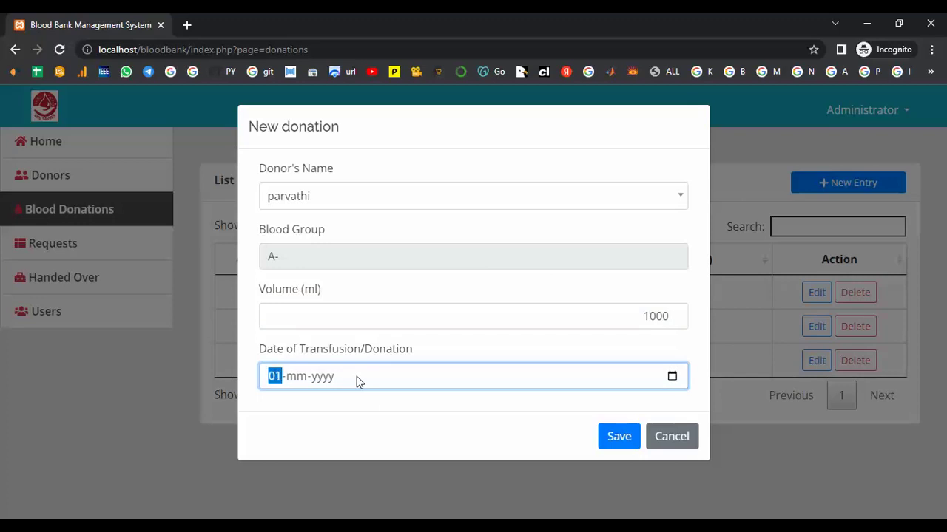
text(02-)
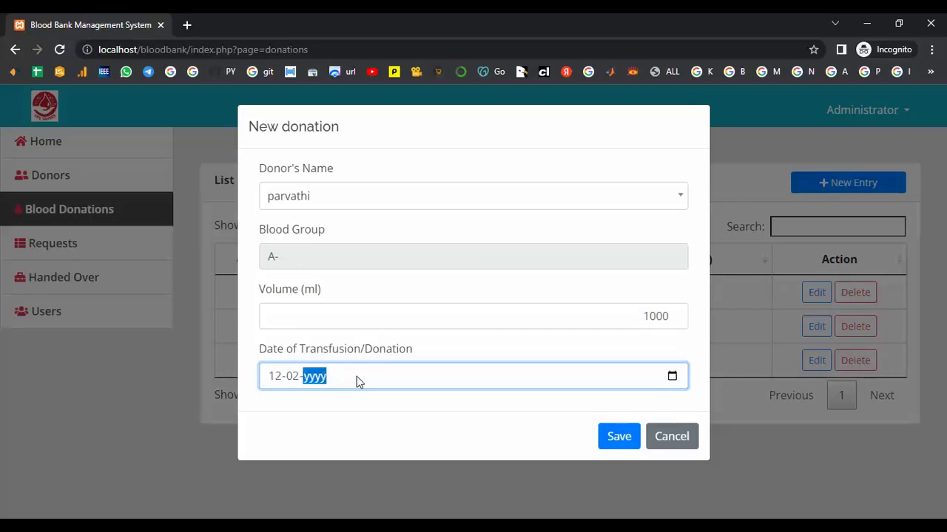
text(2023)
click(619, 446)
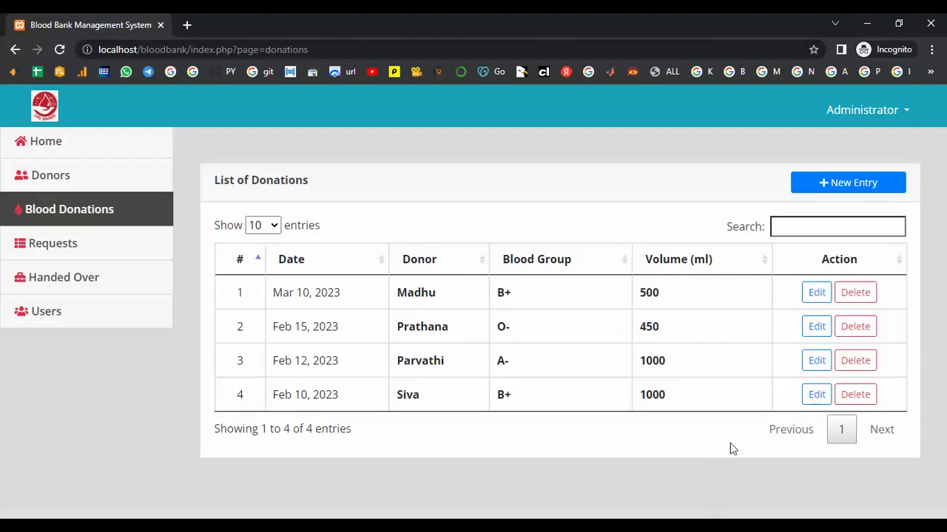
Change the first donation's volume from 500 to 2000 ml and save it.
click(816, 292)
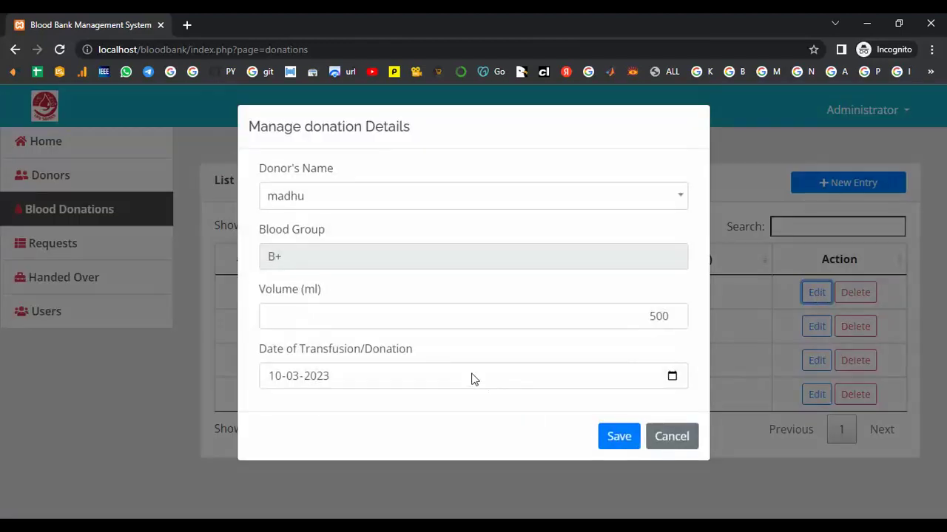
click(679, 438)
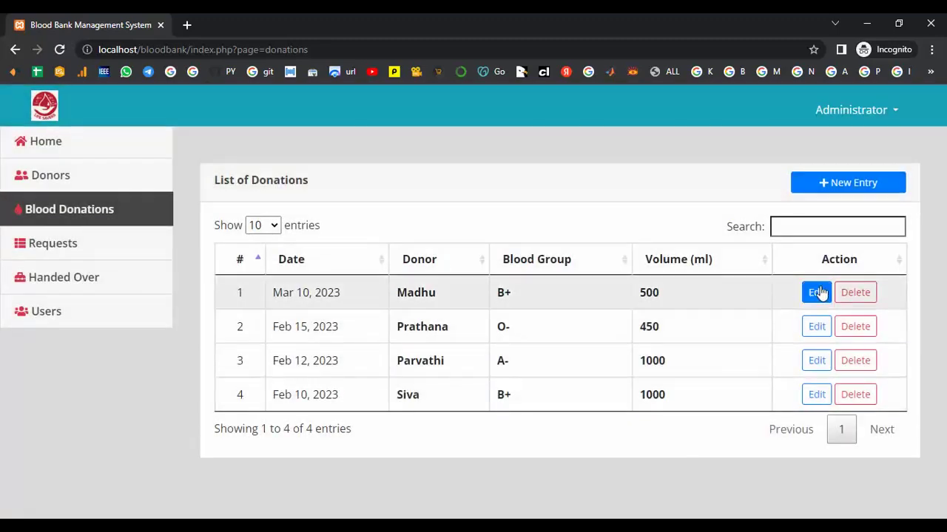
click(818, 293)
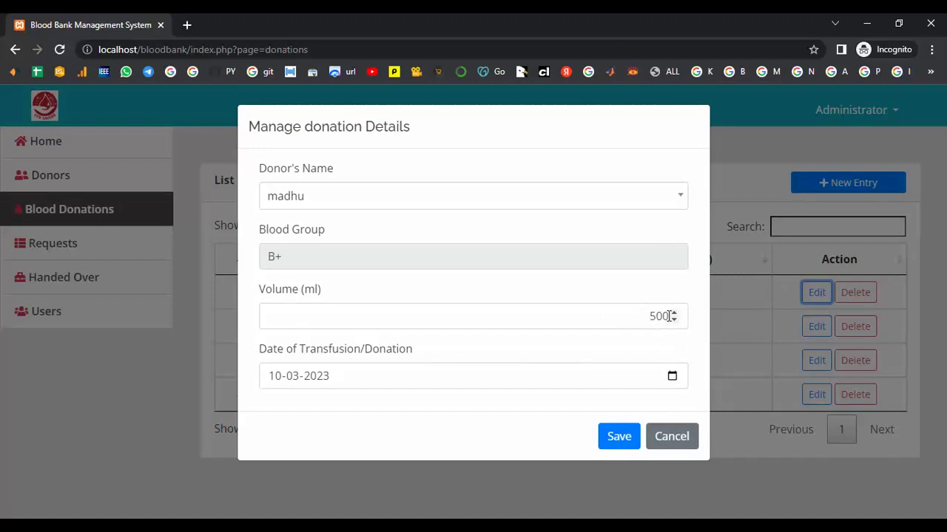
click(672, 313)
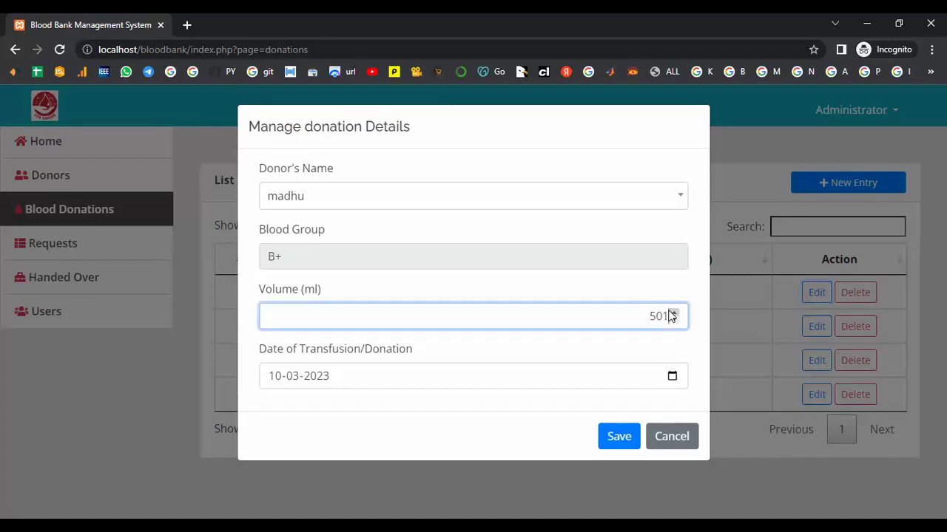
key(BackSpace)
key(BackSpace)
key(BackSpace)
text(2000)
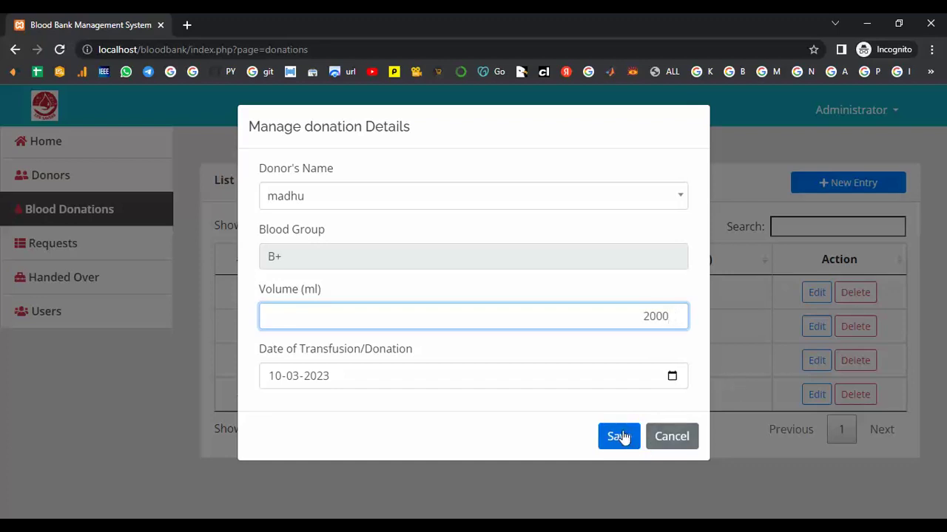
click(619, 437)
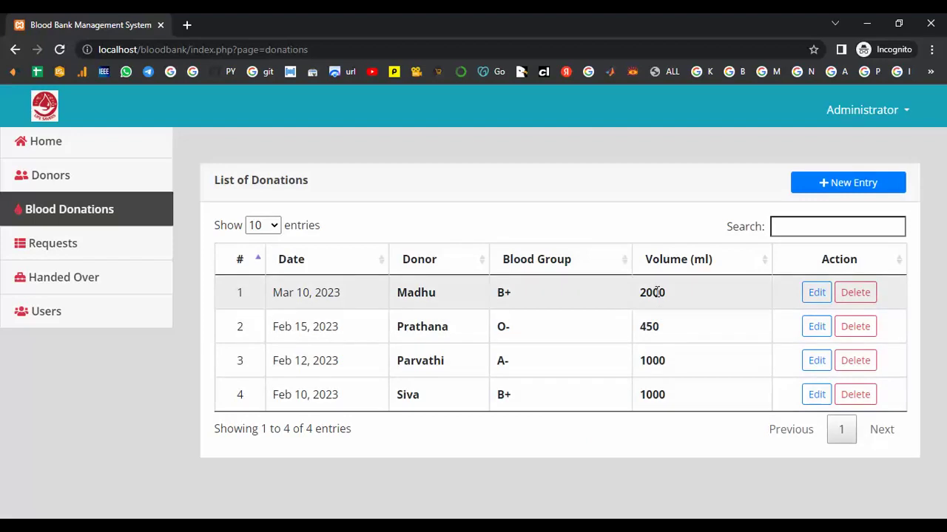
Start a new blood request with the patient's name and blood group B-, checking available volume.
click(65, 246)
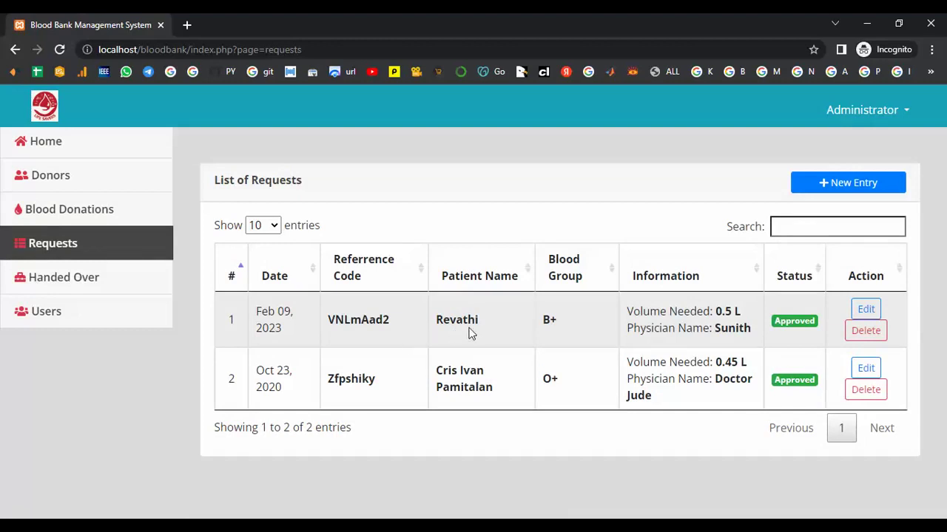
click(872, 188)
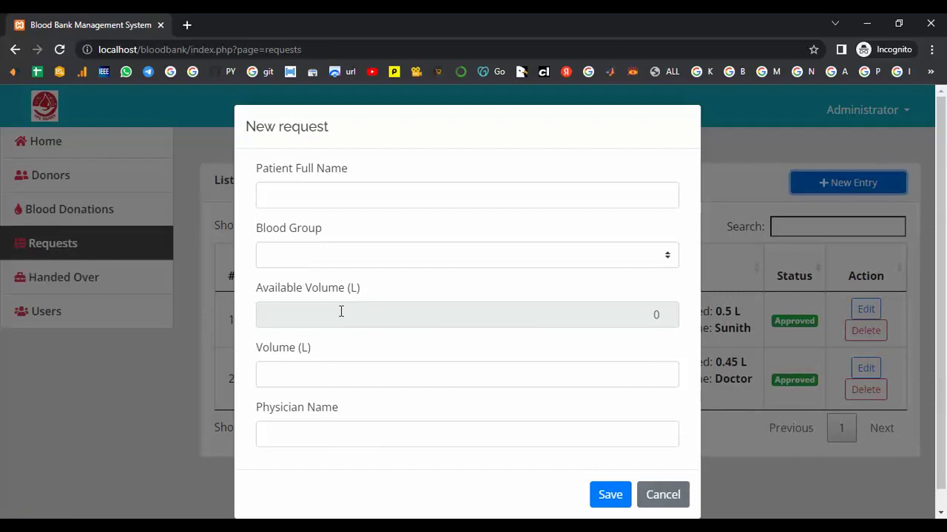
click(314, 196)
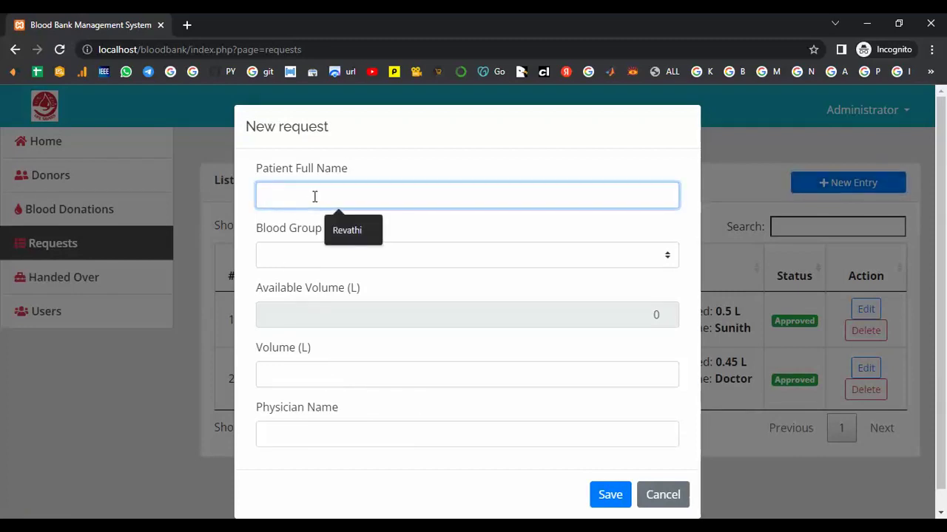
text(S)
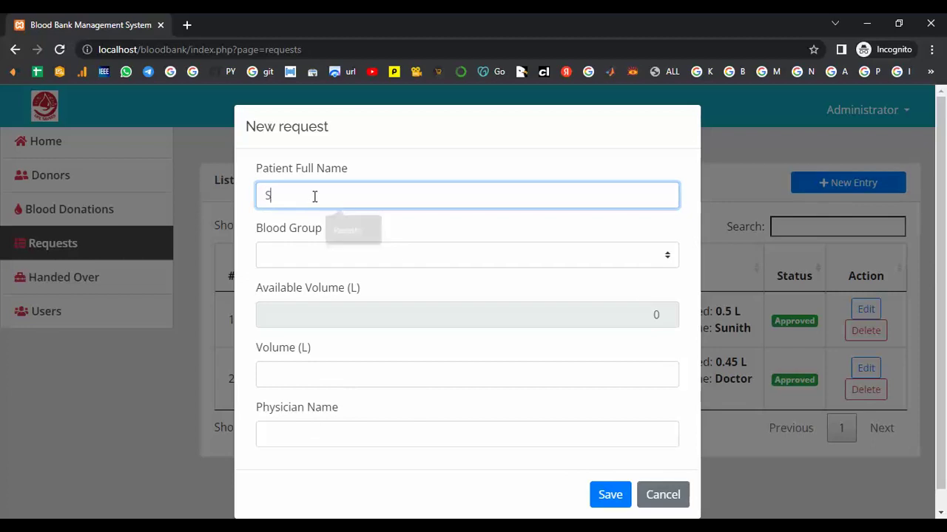
text(athya)
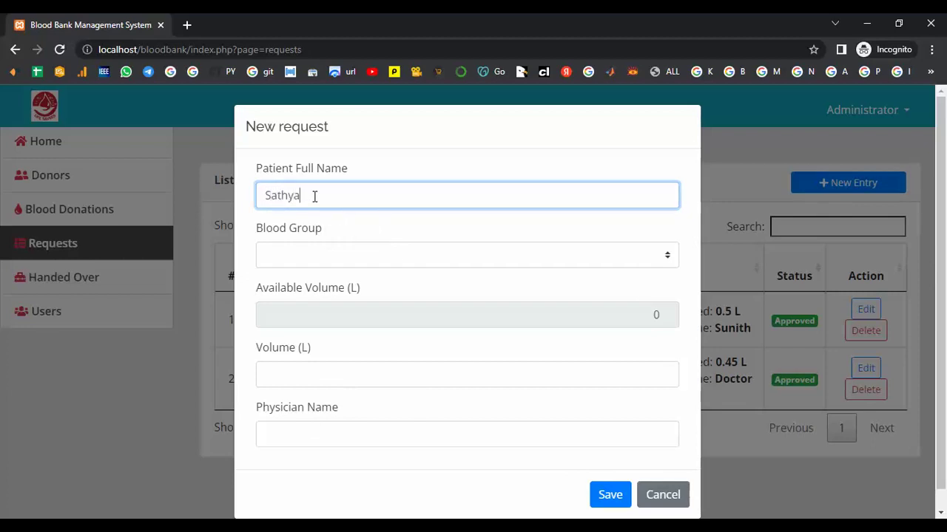
double_click(314, 196)
click(313, 253)
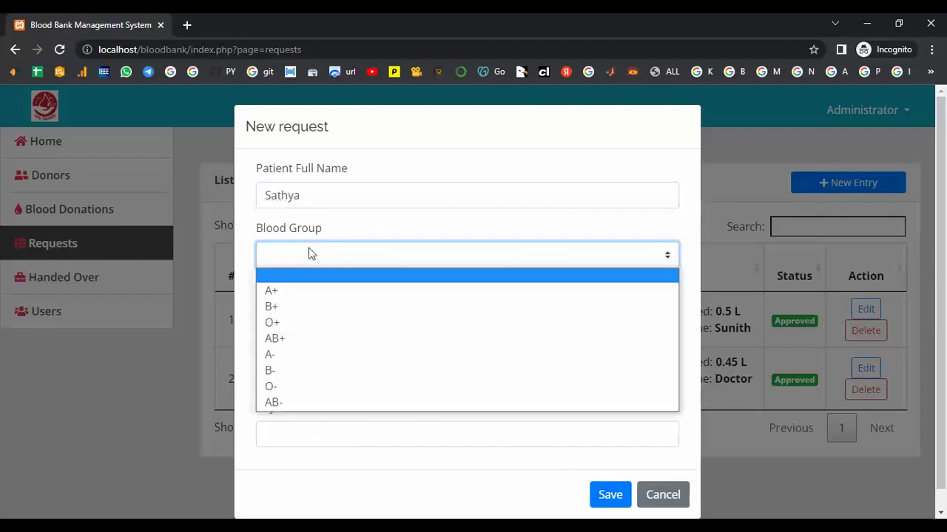
click(298, 372)
click(523, 315)
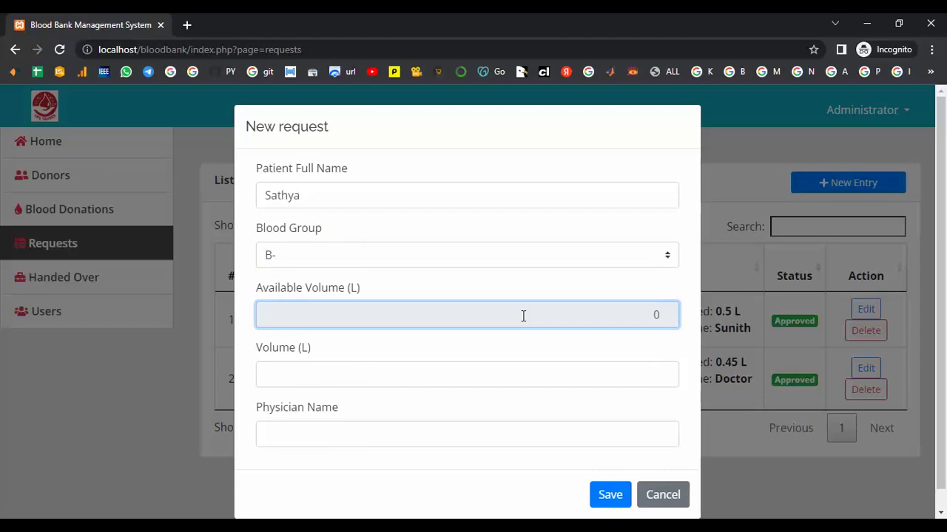
Request 500 ml with the physician's name and submit the B- request.
click(505, 376)
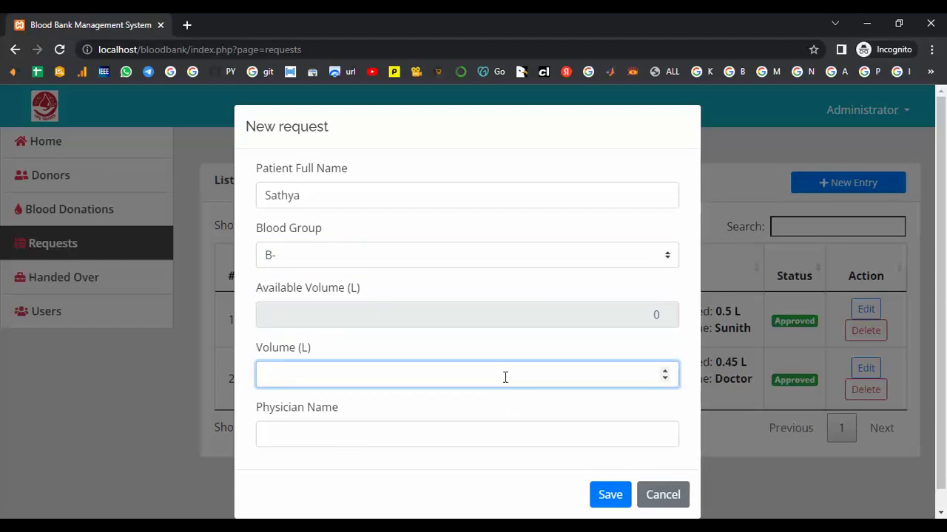
text(500)
click(403, 435)
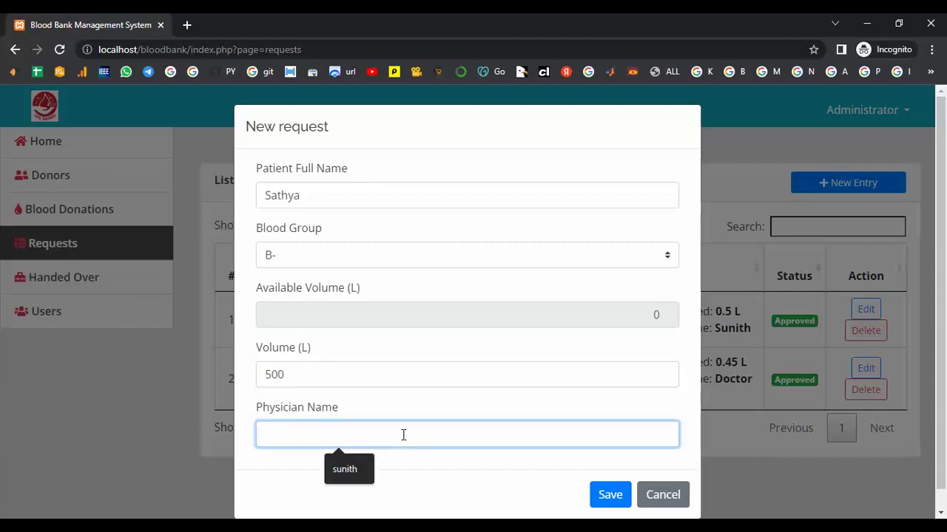
text(sunitha)
click(609, 498)
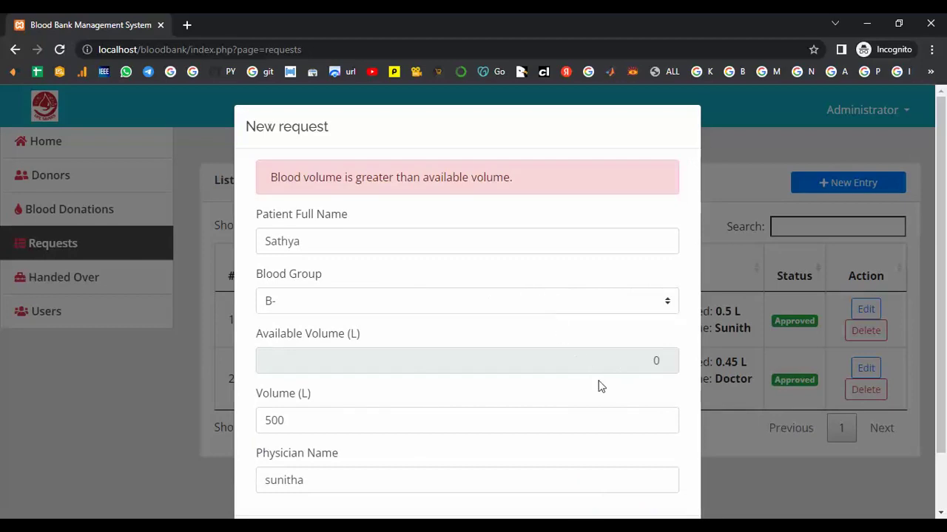
Retry the request with volume 1000, then cancel it after the volume error.
scroll(591, 396, down, 1)
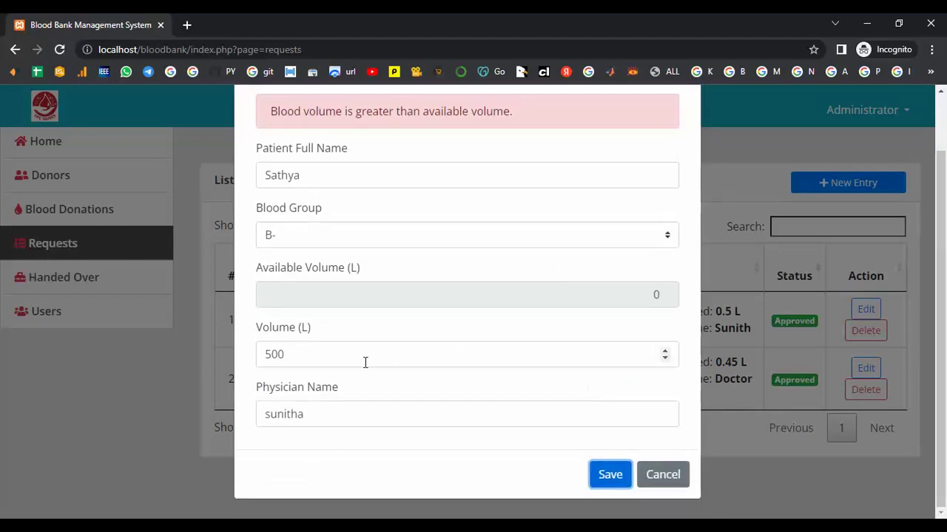
click(341, 358)
key(BackSpace)
key(BackSpace)
text(1000)
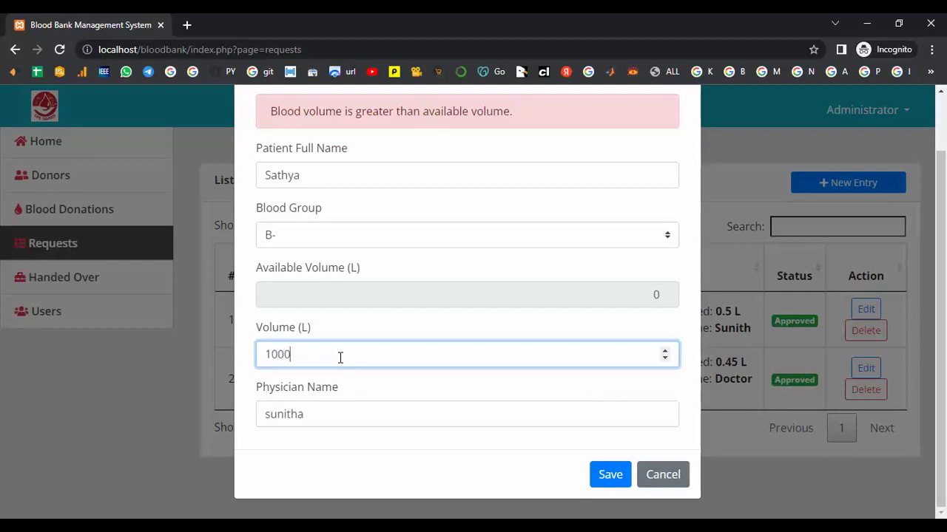
click(625, 476)
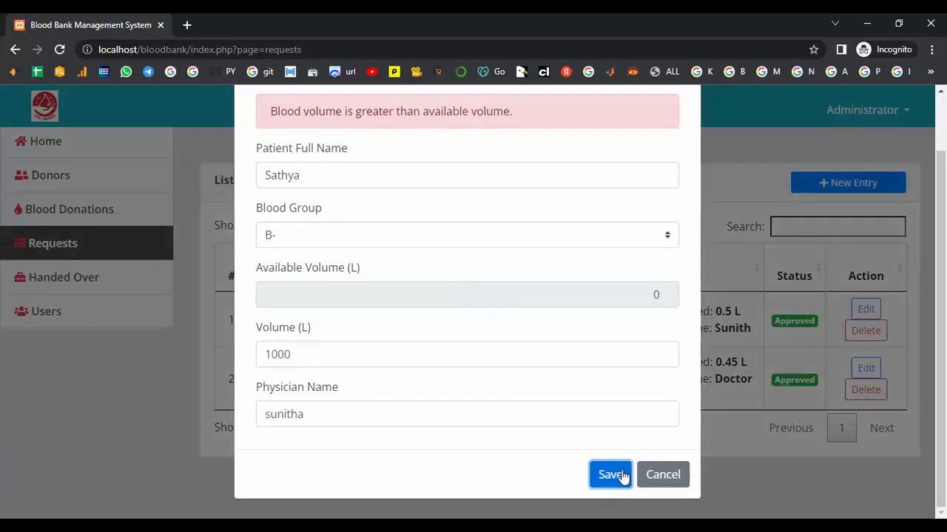
click(678, 475)
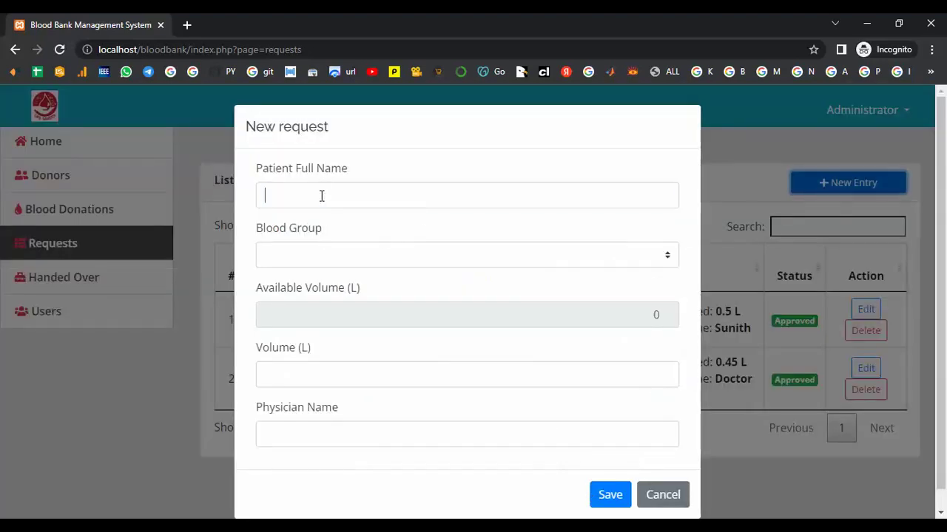
Create an A- blood request for 1 L with the patient's and physician's names.
click(322, 196)
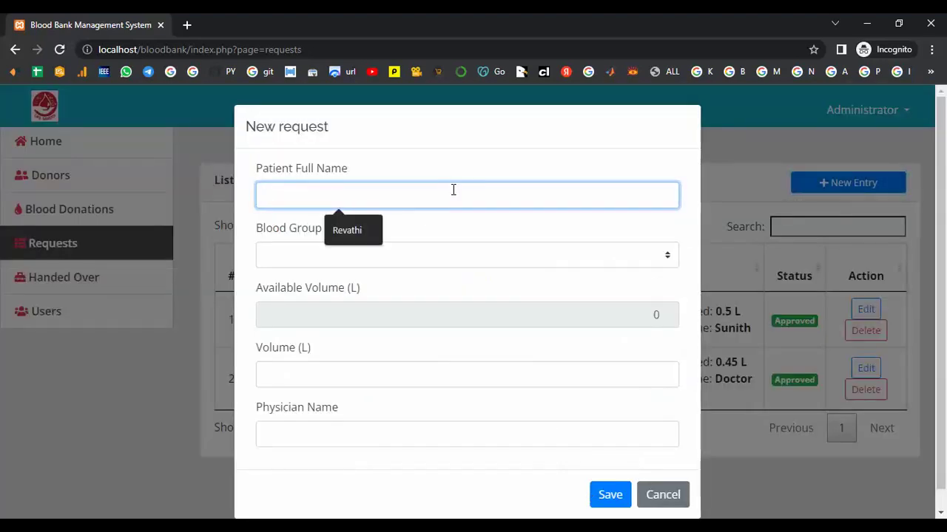
text(Sathya)
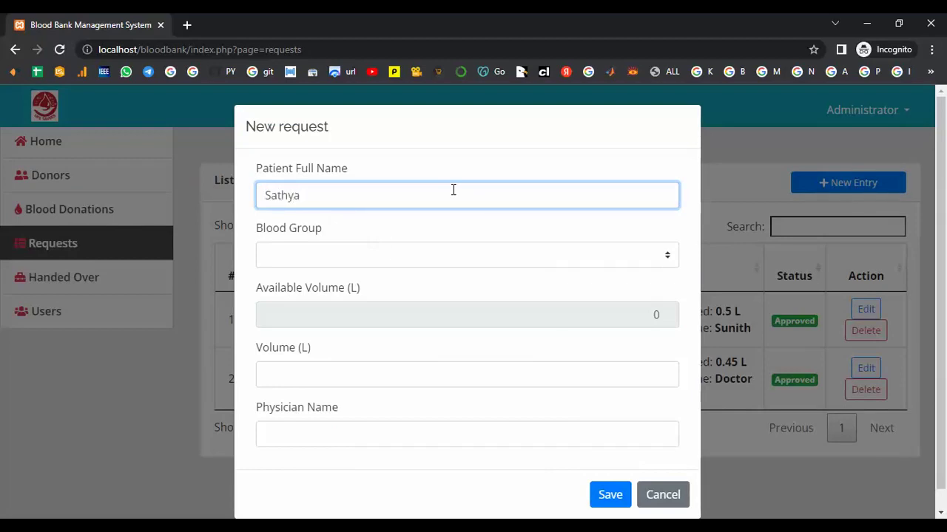
click(414, 256)
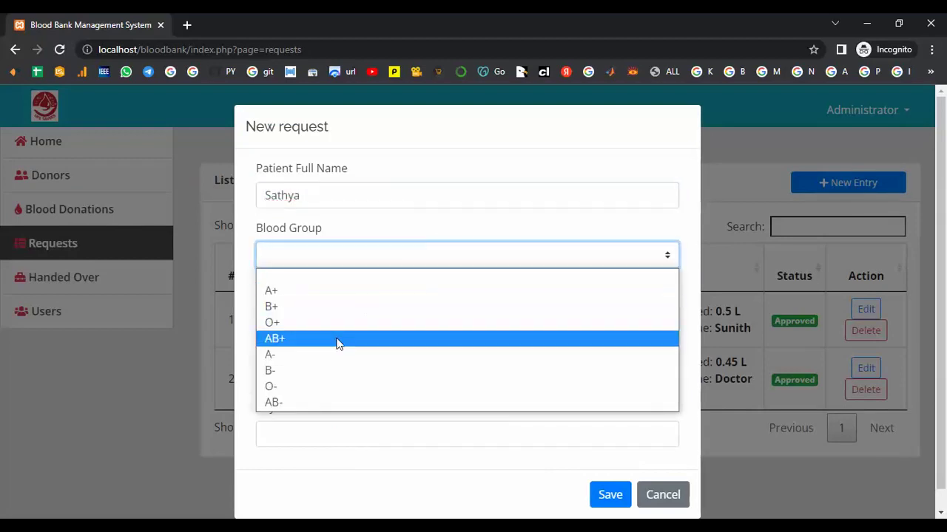
click(309, 354)
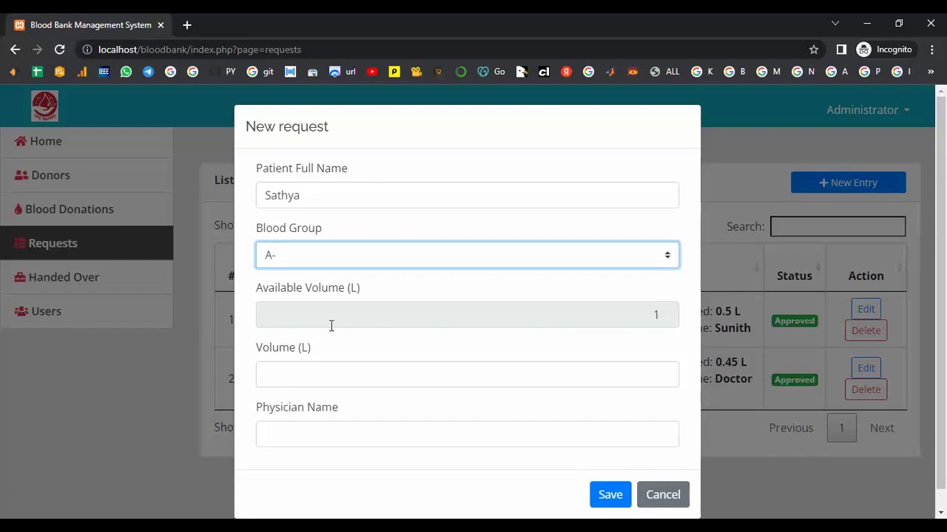
click(291, 374)
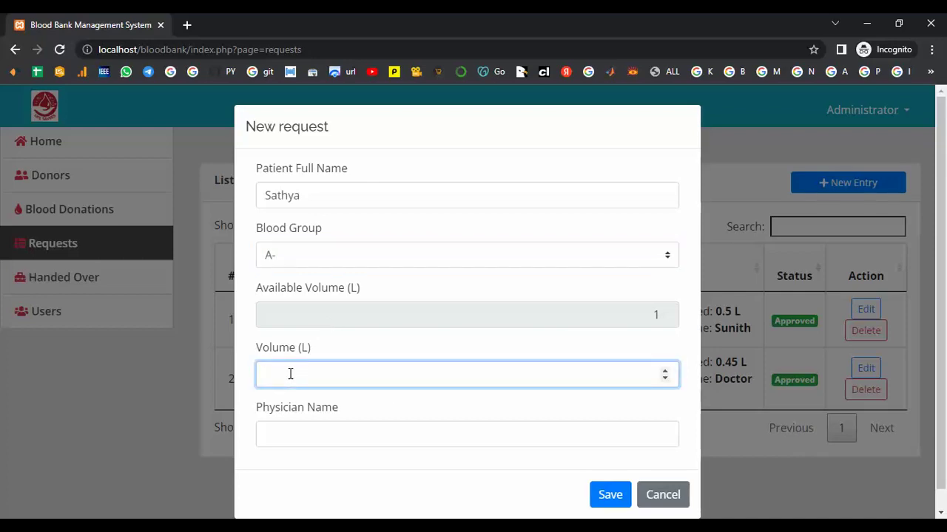
click(298, 434)
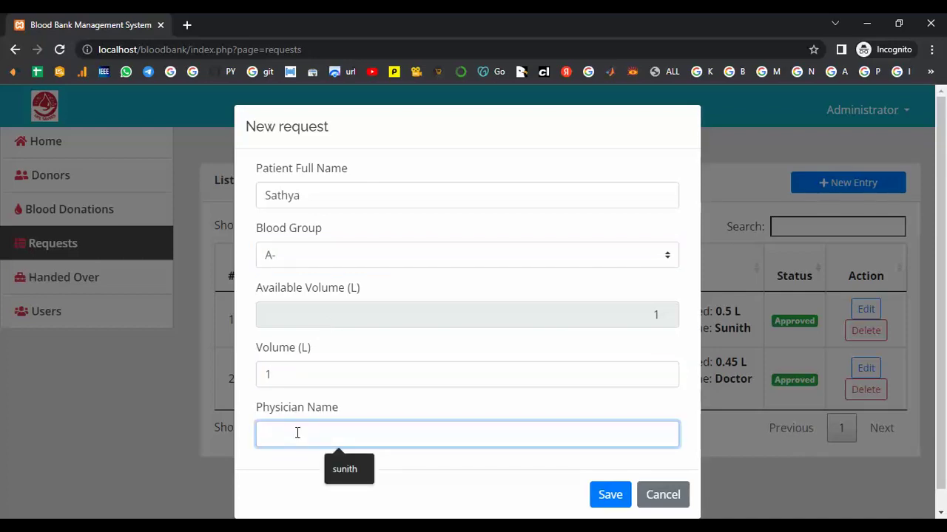
text(sunil)
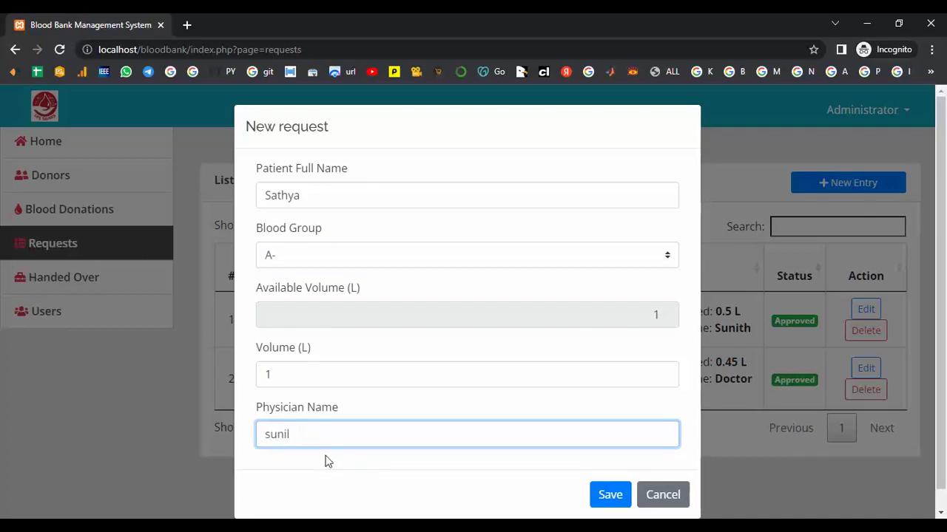
click(605, 496)
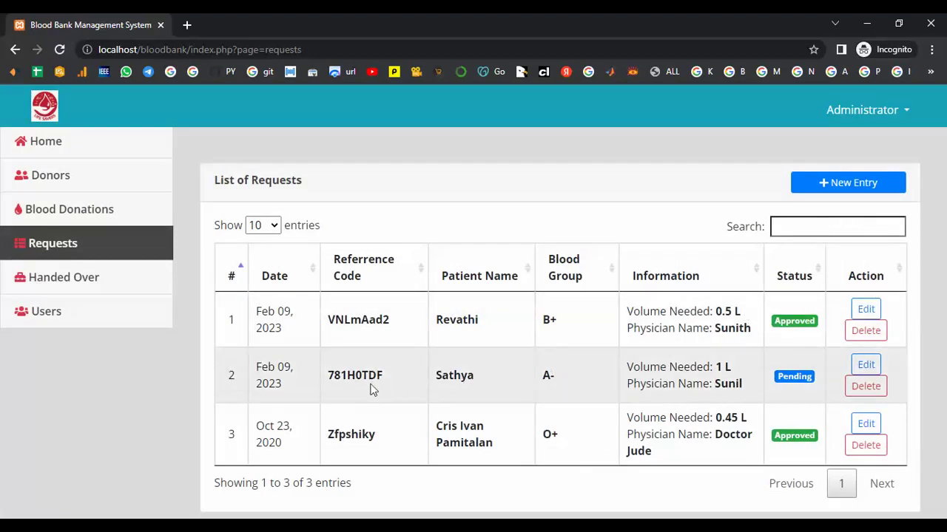
Set the new A- request's status to Approved and save.
drag(404, 379, 307, 385)
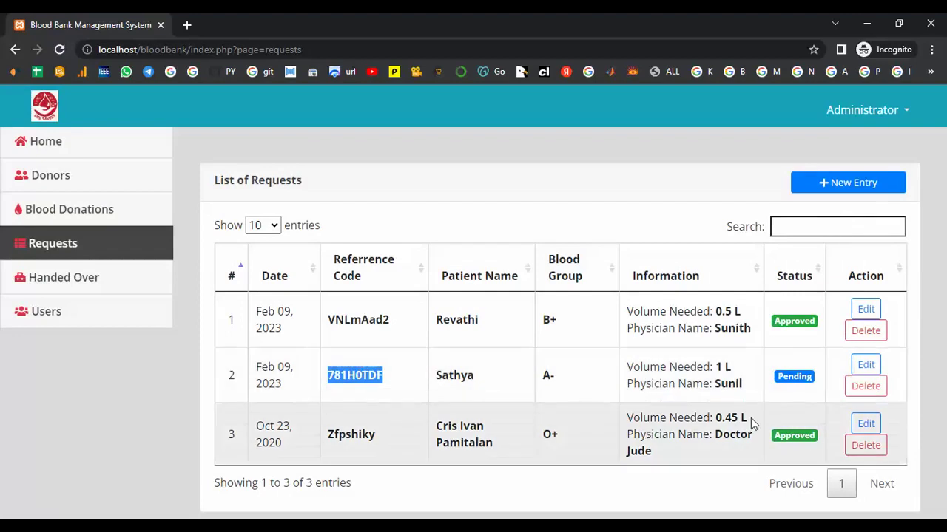
click(798, 379)
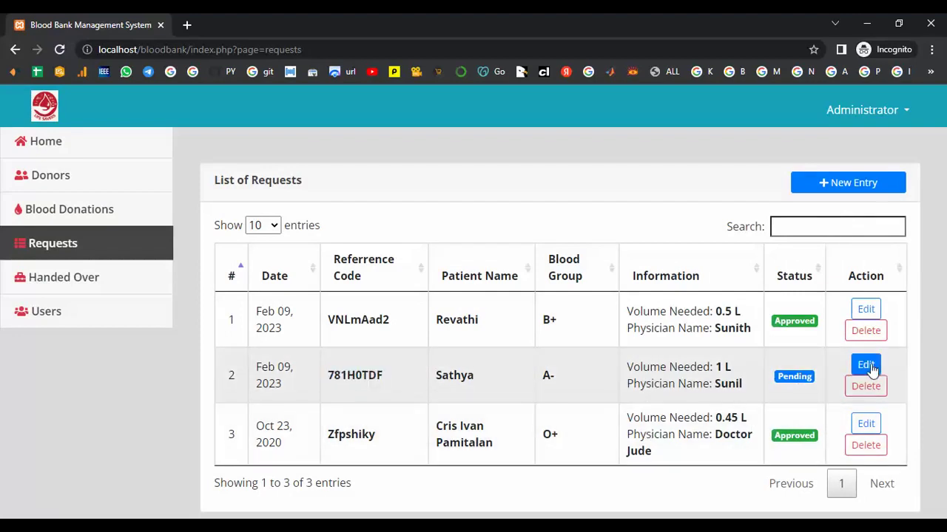
click(880, 372)
scroll(425, 310, down, 2)
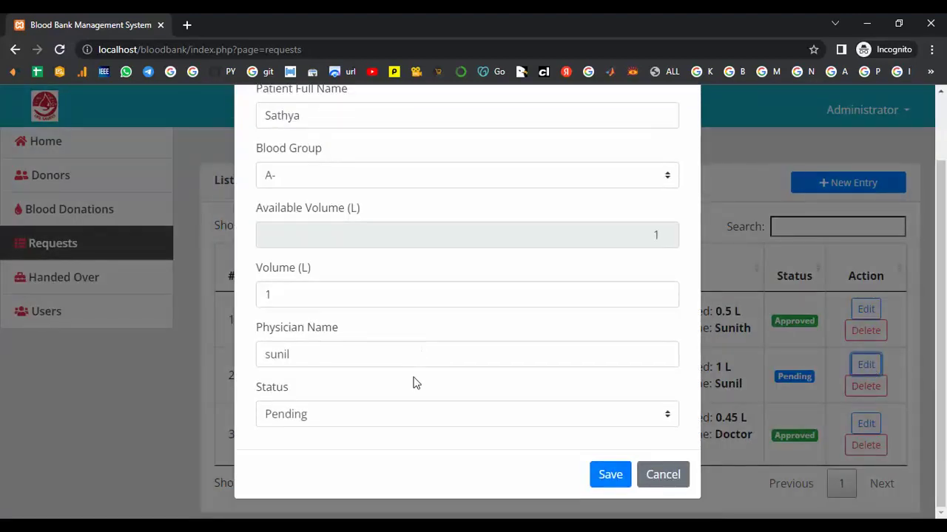
click(667, 417)
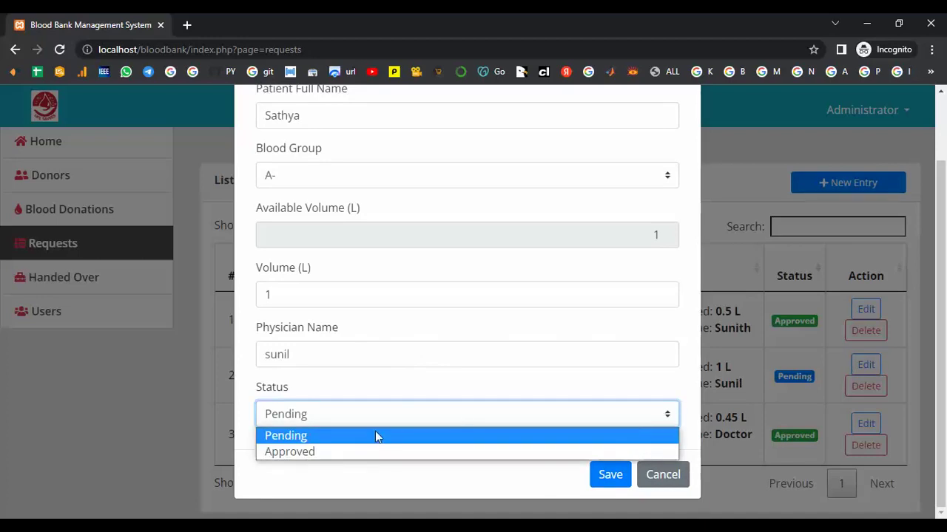
click(289, 453)
click(607, 476)
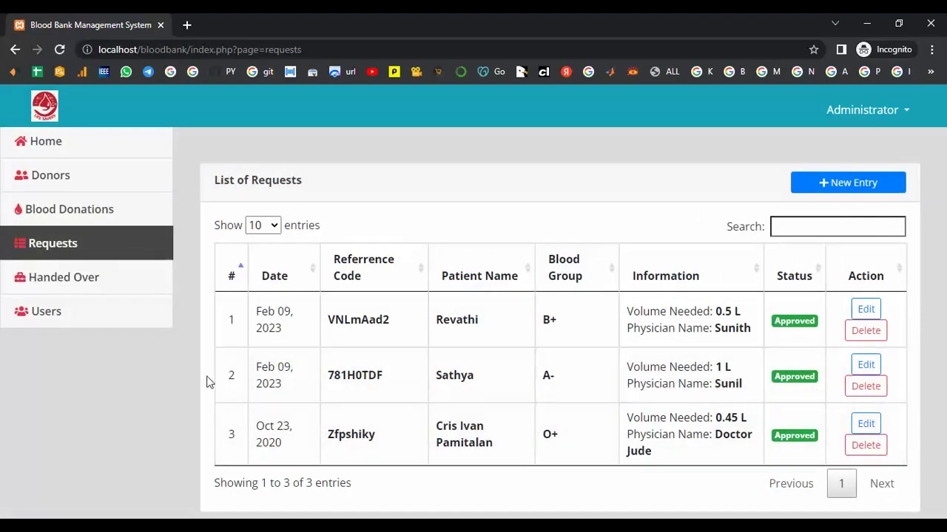
Begin a new handover entry in Handed Over, then cancel it.
click(102, 285)
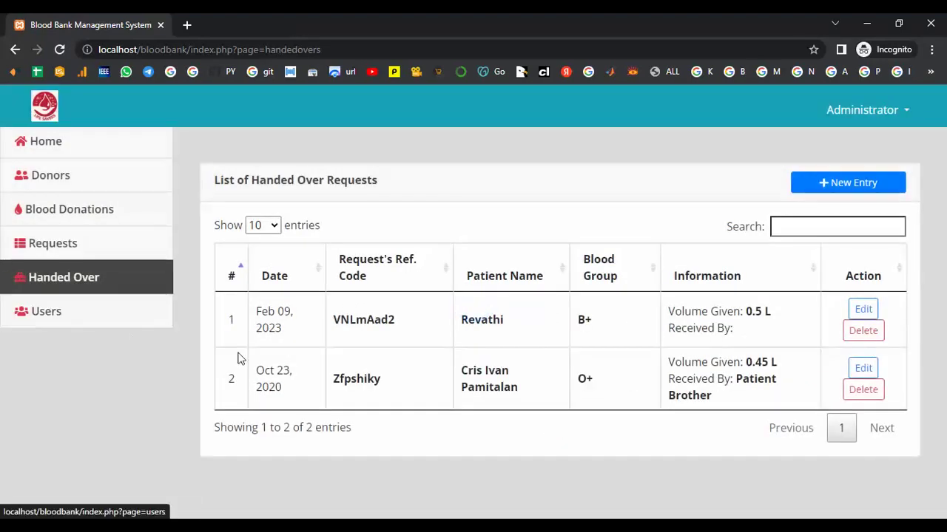
click(837, 185)
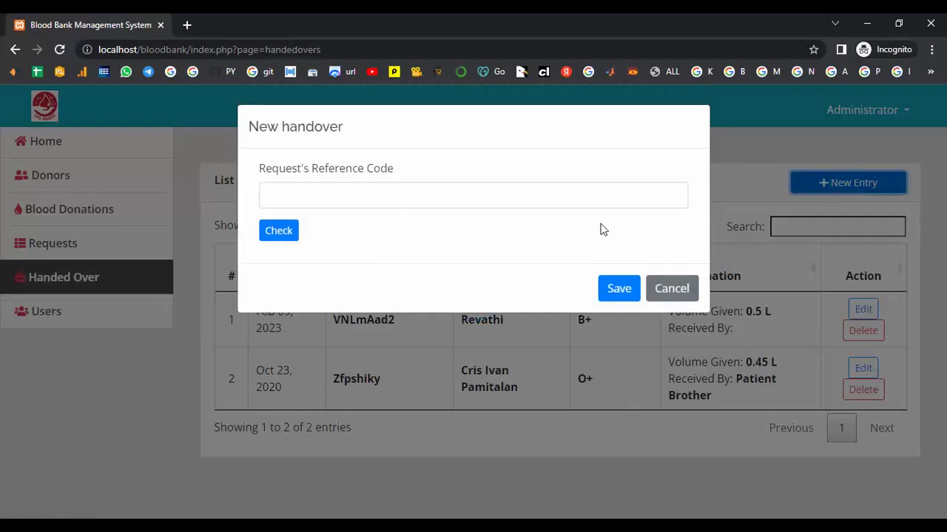
click(310, 191)
drag(412, 171, 258, 170)
click(358, 253)
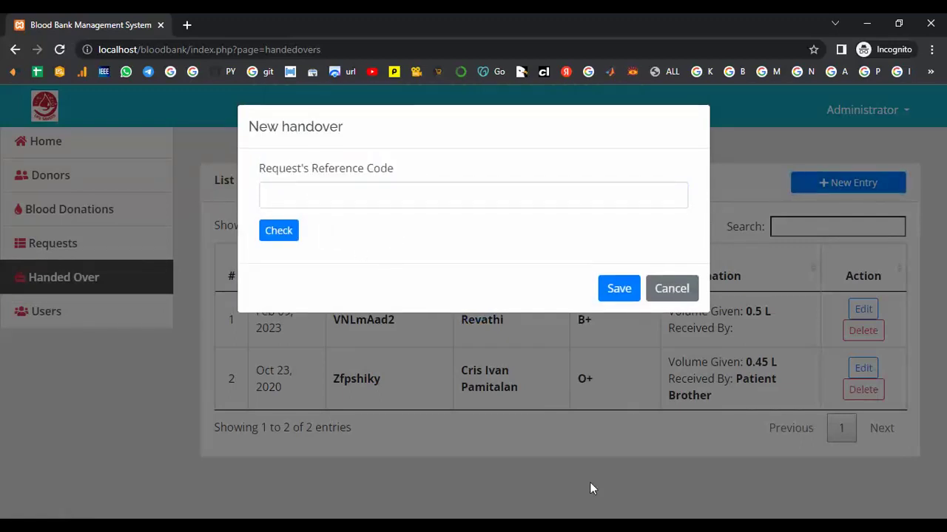
triple_click(363, 164)
click(456, 199)
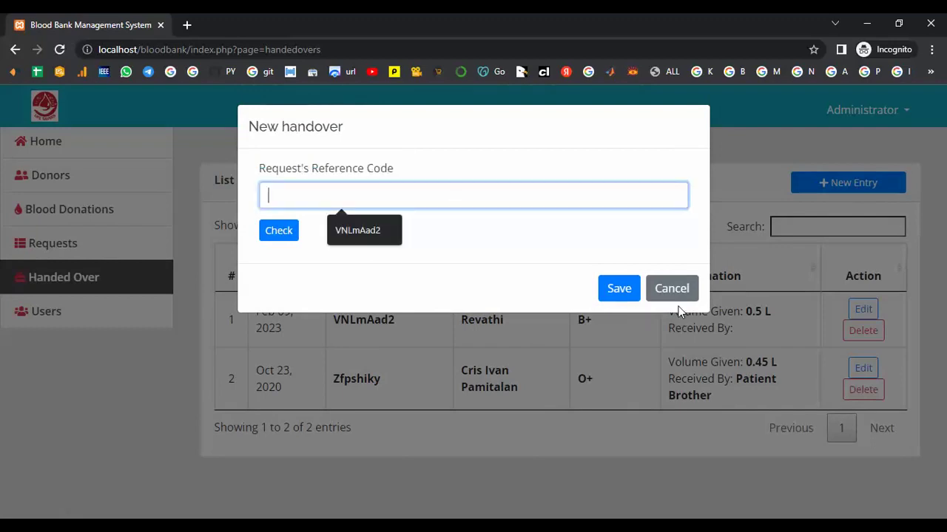
click(672, 288)
Copy the A- request's reference code from the Requests list.
click(89, 251)
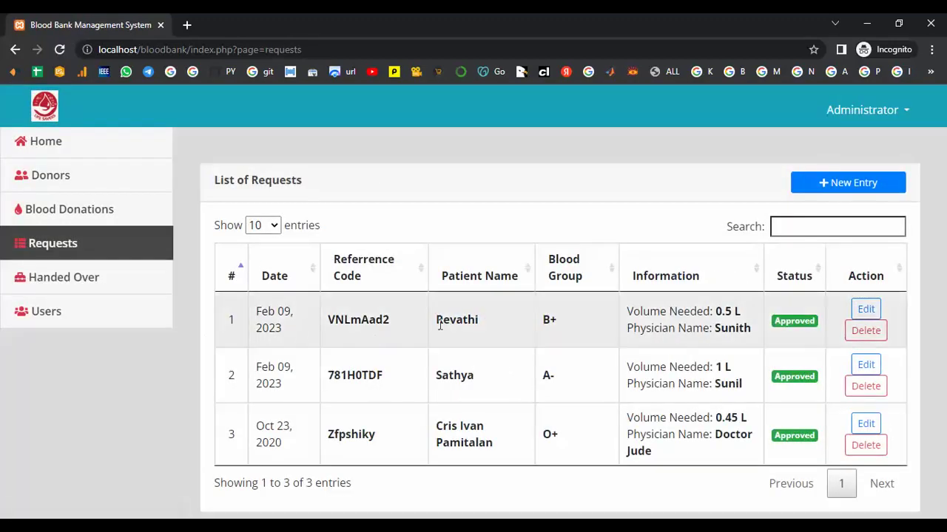
drag(392, 378, 309, 372)
click(387, 373)
drag(388, 373, 328, 382)
right_click(343, 377)
click(364, 387)
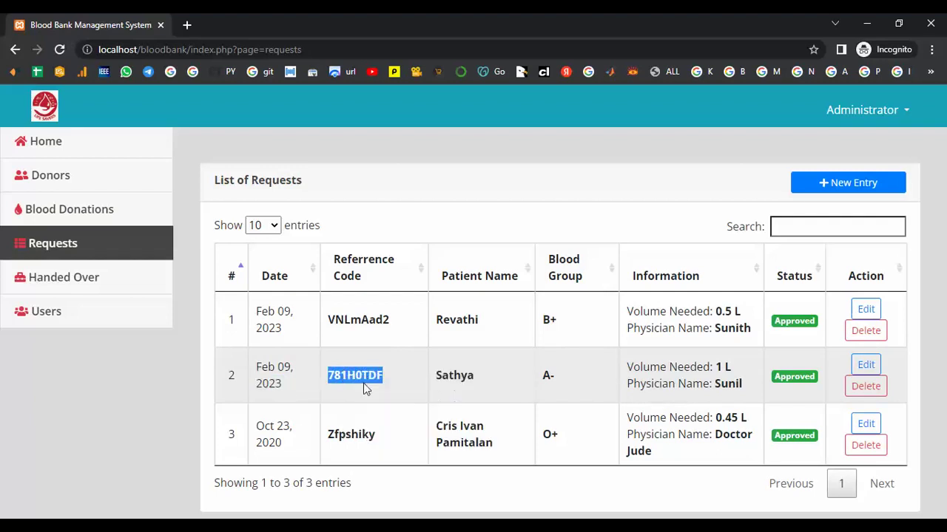
Record the handover of the A- 1 L request using the pasted reference code and receiver's name.
click(65, 277)
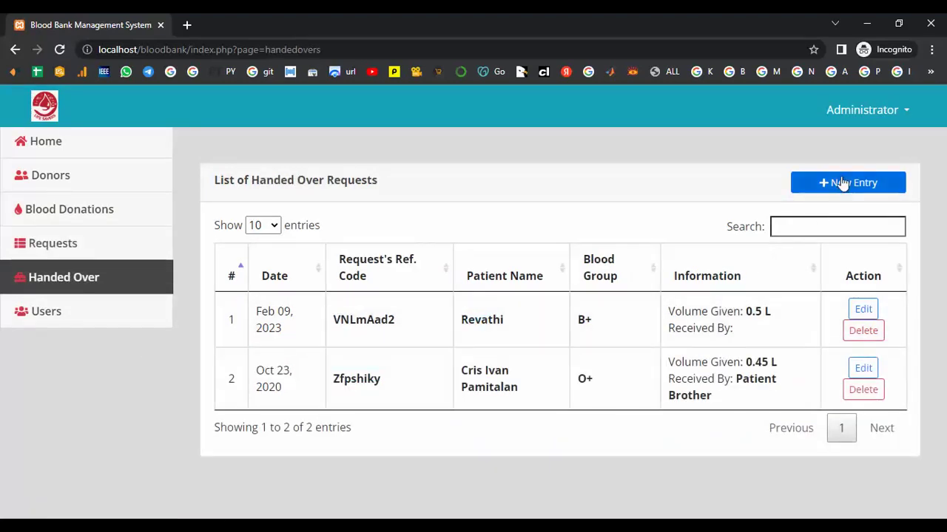
click(840, 182)
click(335, 188)
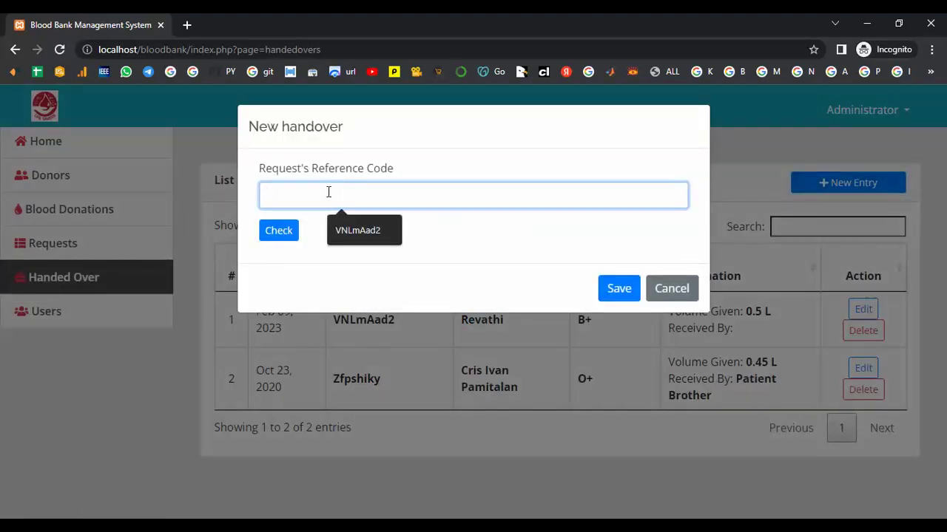
right_click(329, 194)
click(362, 301)
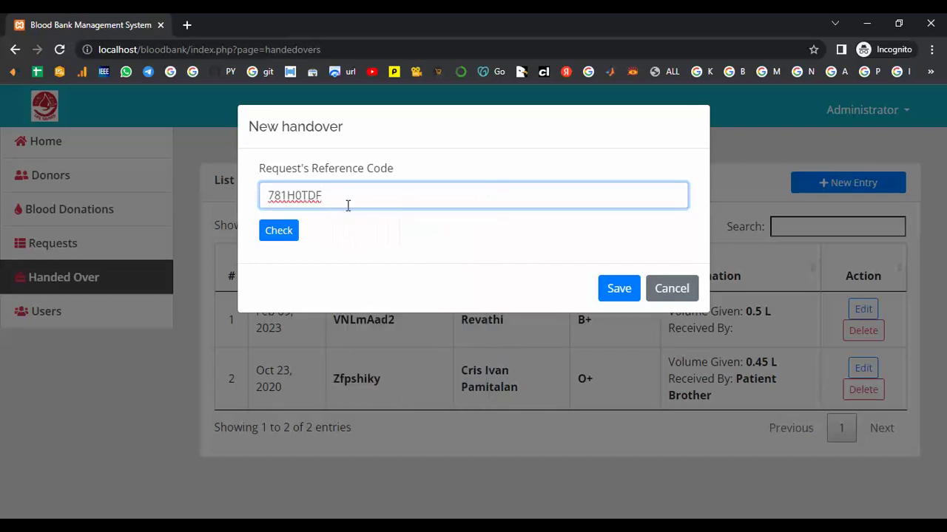
click(279, 231)
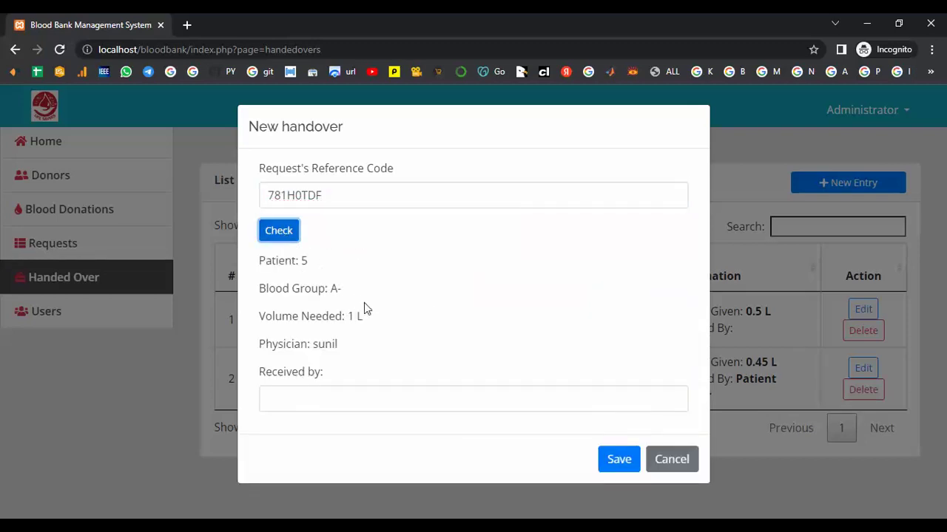
click(356, 393)
text(Sathy)
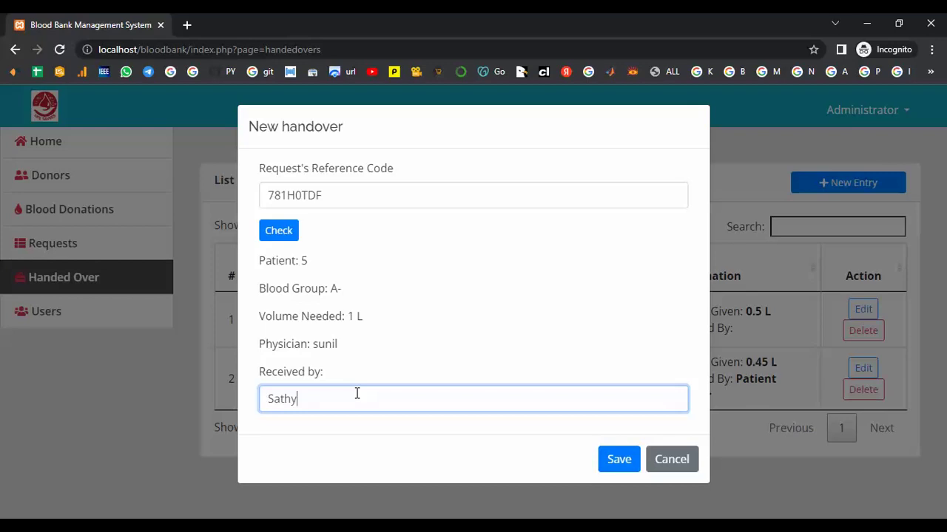
text(a)
click(612, 459)
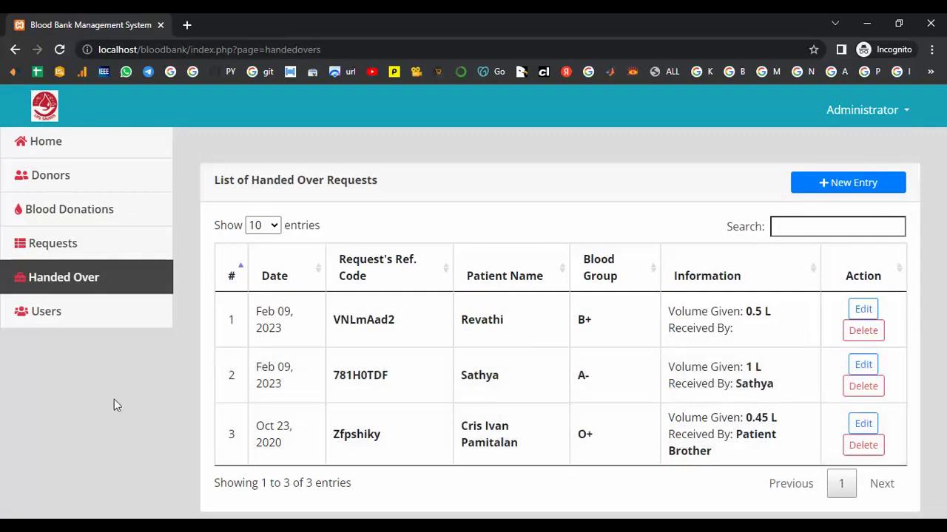
click(48, 315)
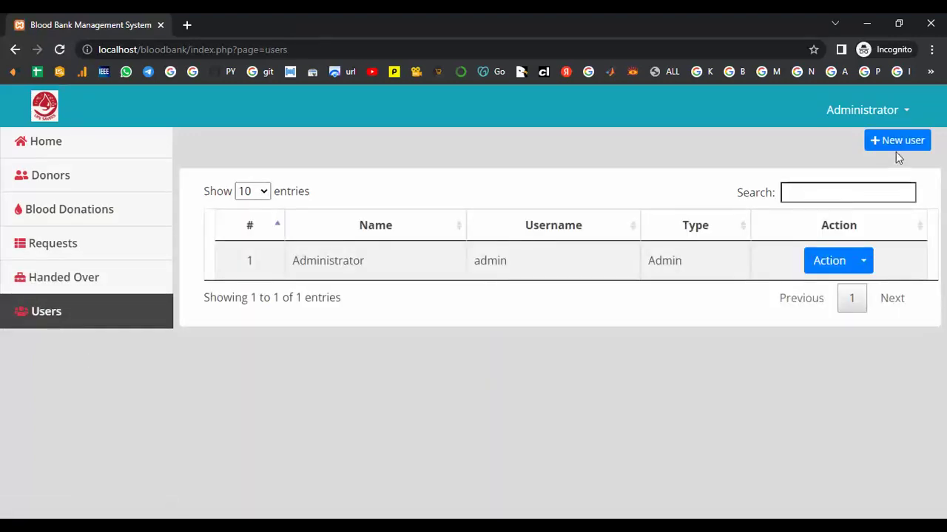
Add a Staff user account with the new user's name, username and password.
click(898, 142)
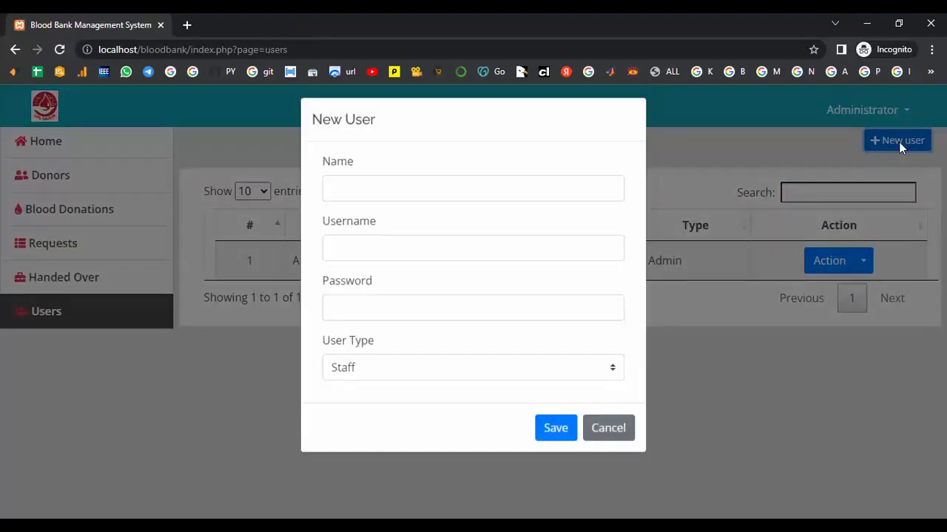
click(352, 197)
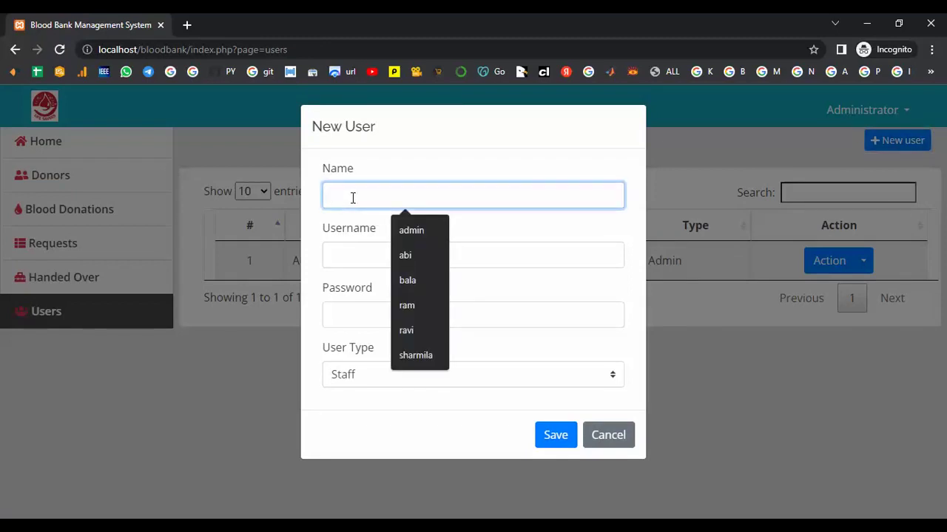
text(Mani)
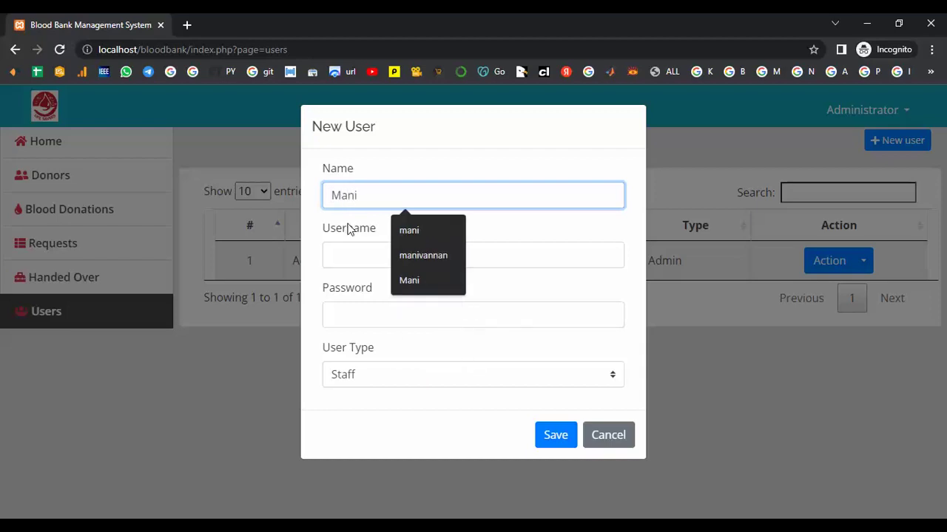
click(346, 252)
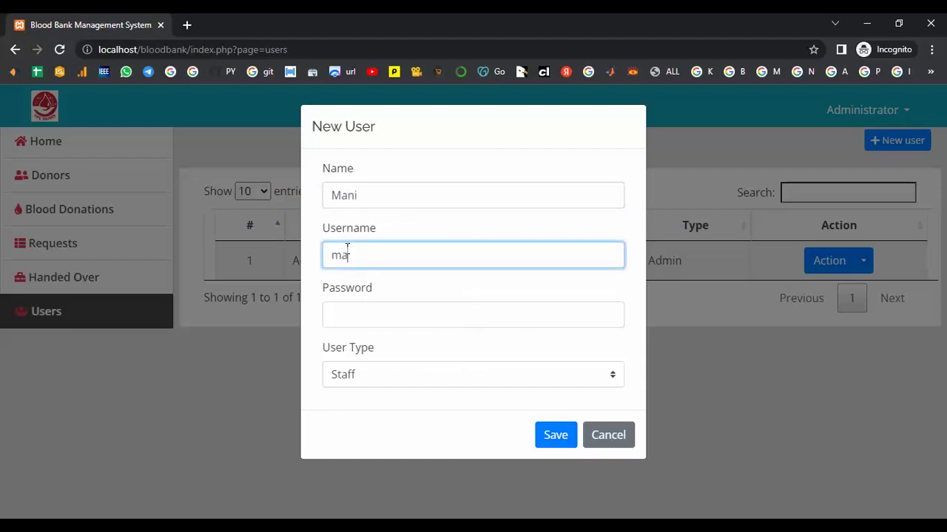
click(366, 313)
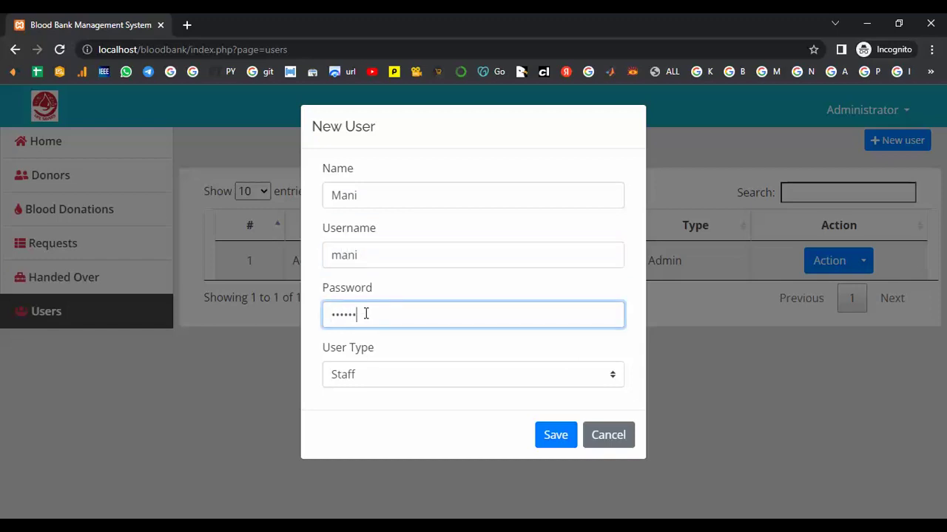
click(614, 377)
click(383, 400)
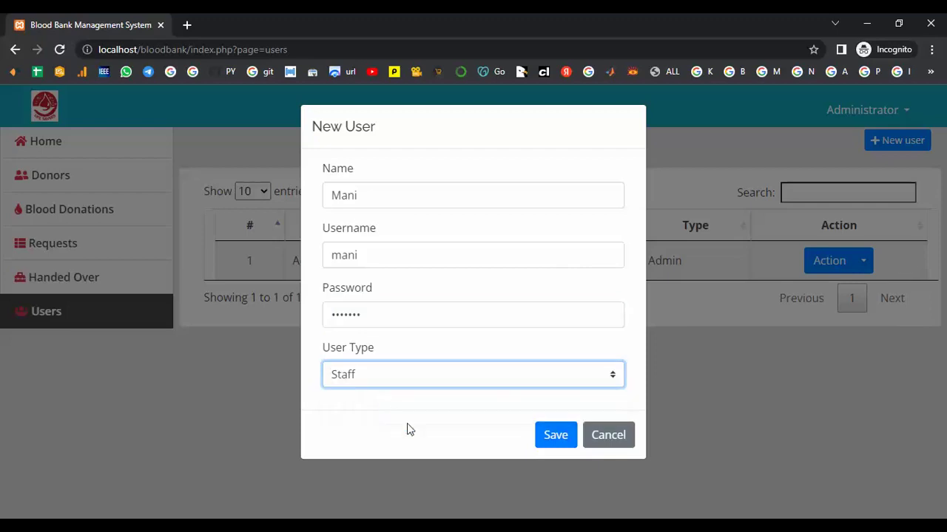
click(554, 437)
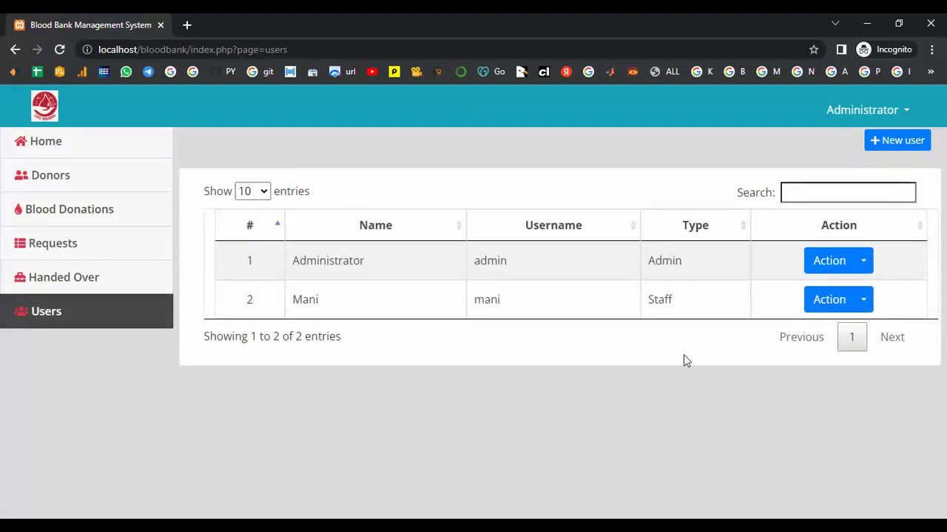
click(862, 301)
Review the new user's edit form and the administrator's account settings, closing both unchanged.
click(860, 333)
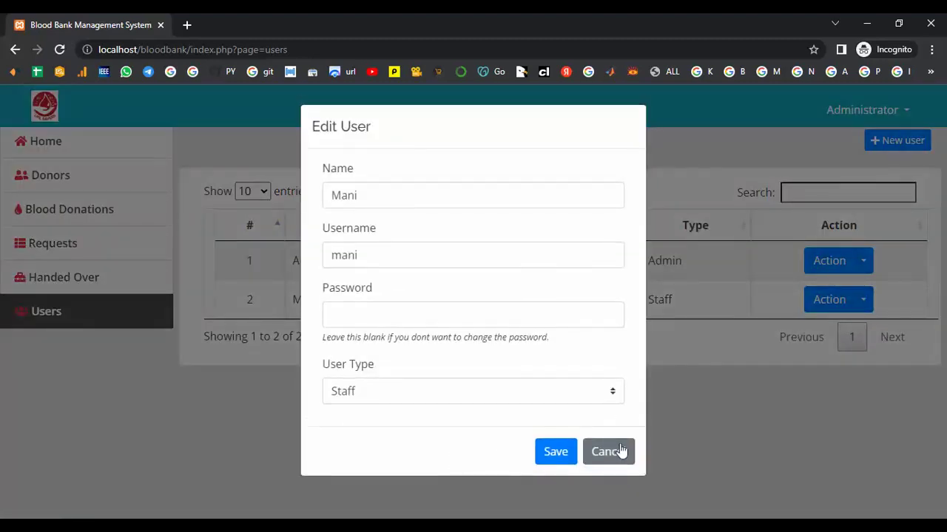
click(619, 452)
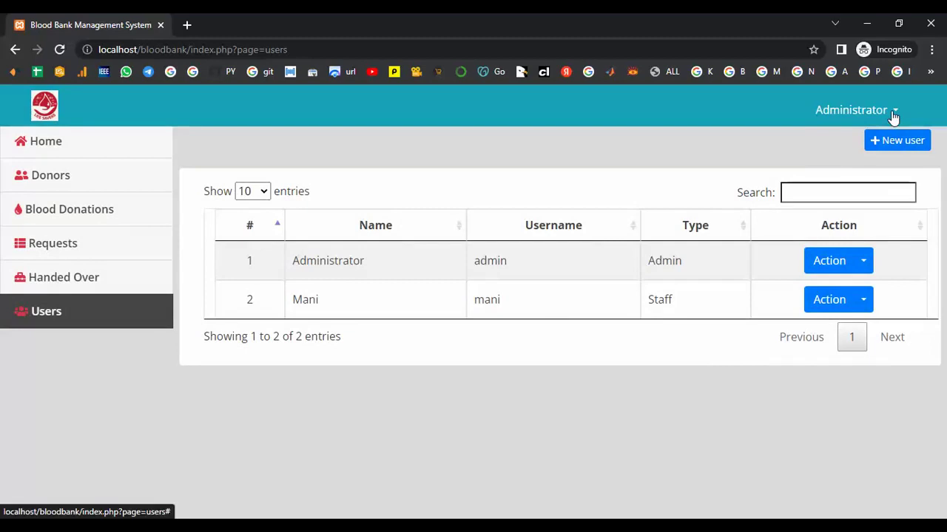
click(892, 115)
click(852, 142)
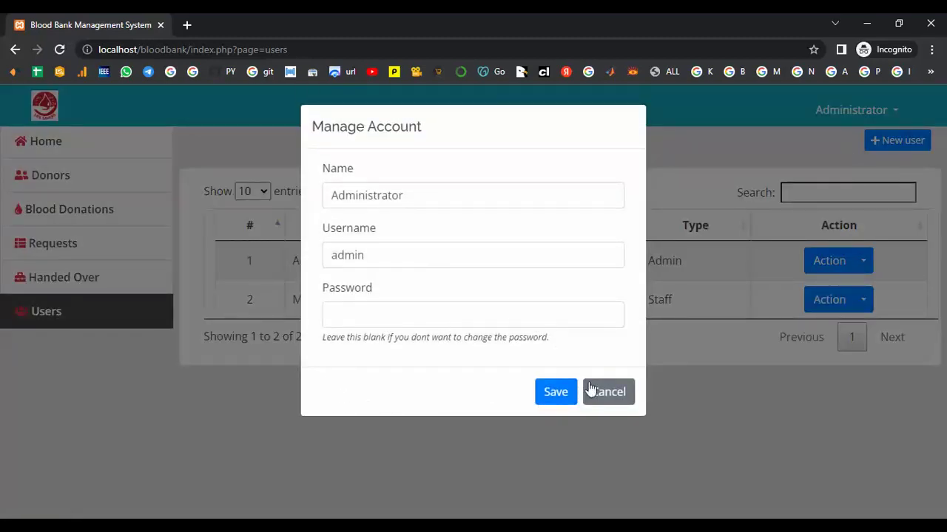
click(604, 392)
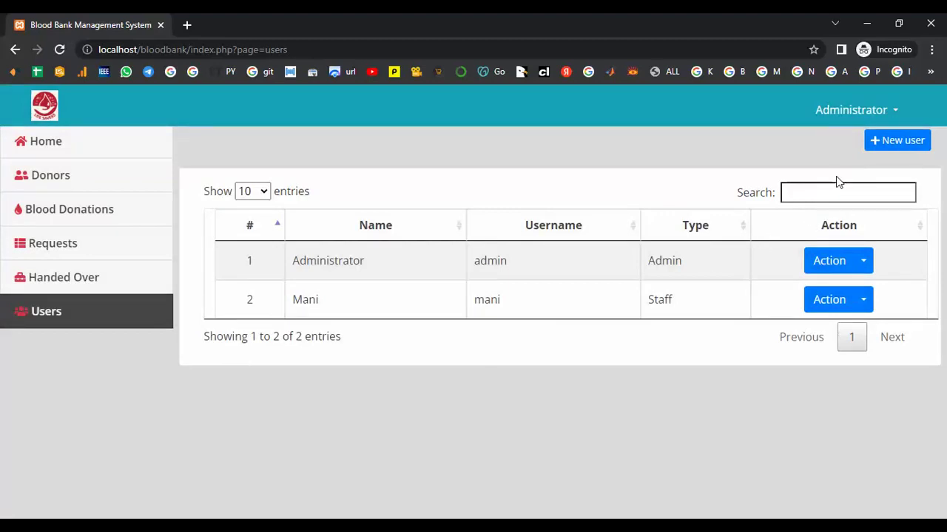
Go to the Home dashboard, showing 2.5 L of B+ available and 4 total donors.
click(891, 110)
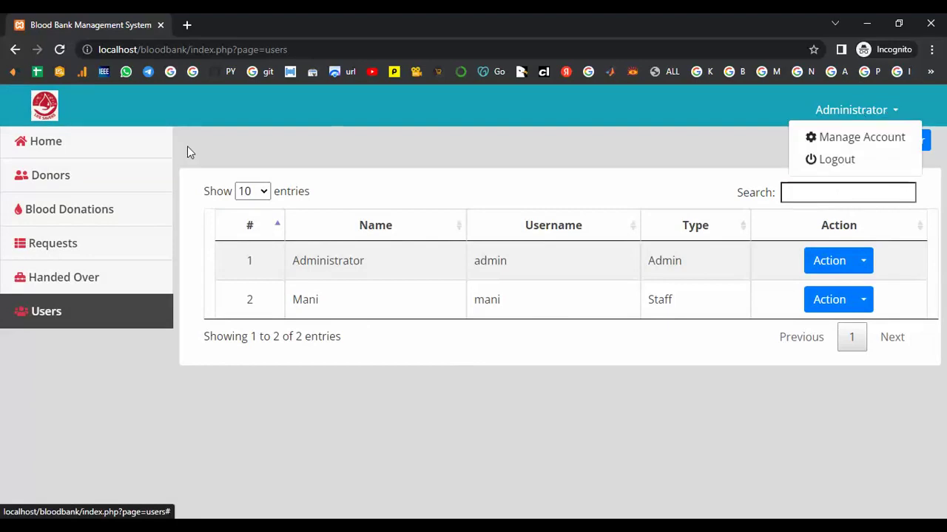
click(65, 146)
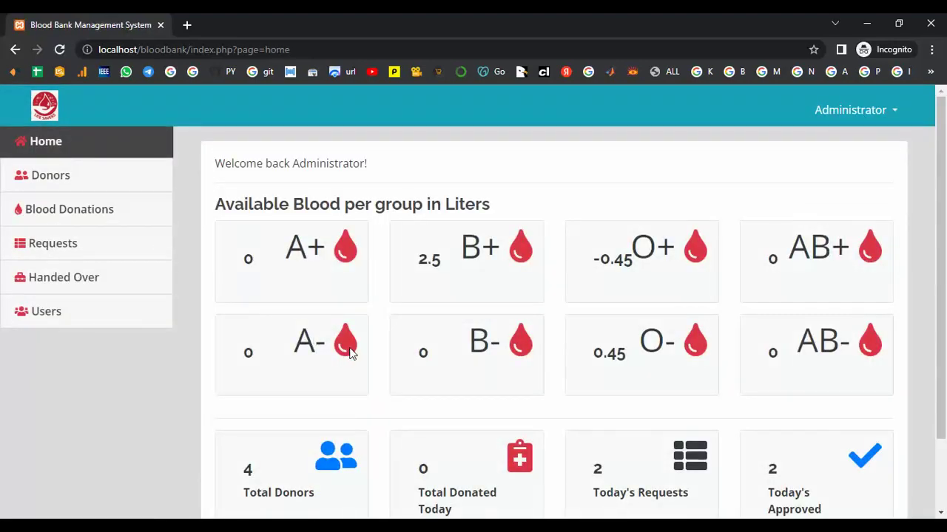
scroll(376, 407, down, 2)
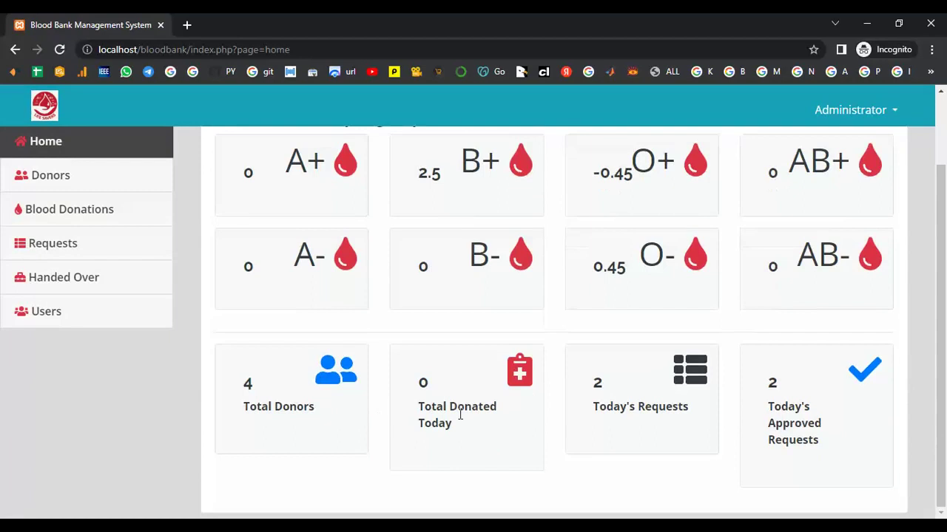